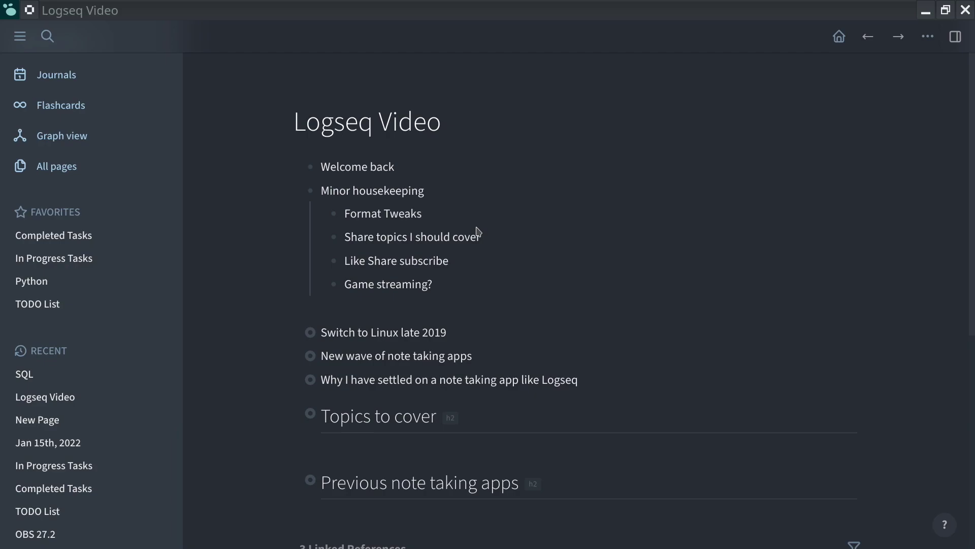
Step through the Like Share subscribe, Game streaming? and Previous apps I've tried blocks, then exit editing.
{"action": "left_click", "coordinate": [488, 259]}
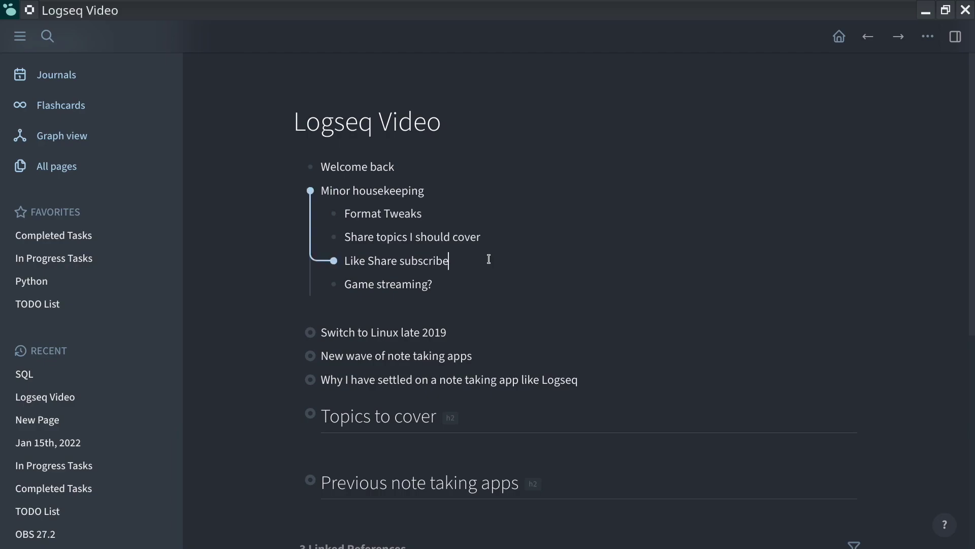
{"action": "left_click", "coordinate": [479, 291]}
{"action": "key", "text": "alt+Tab"}
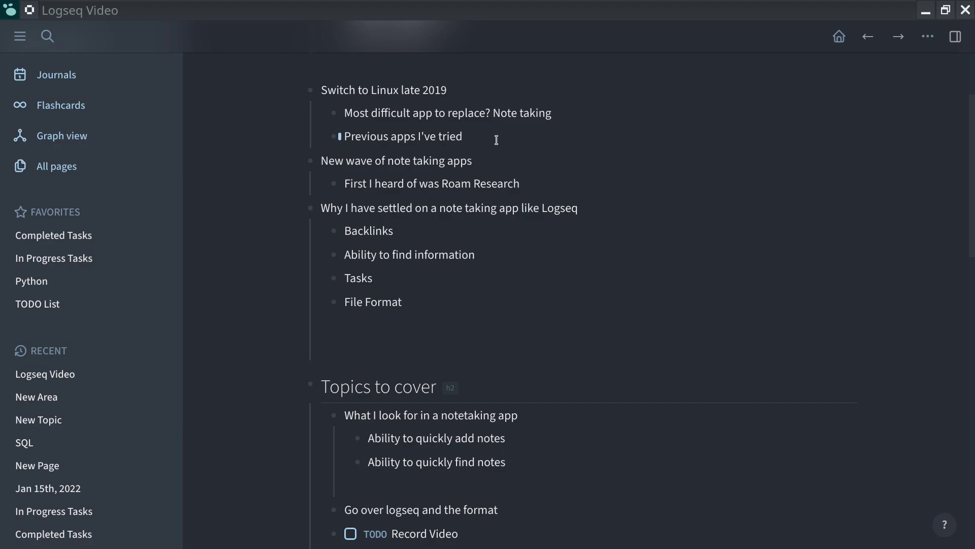
{"action": "left_click", "coordinate": [497, 140]}
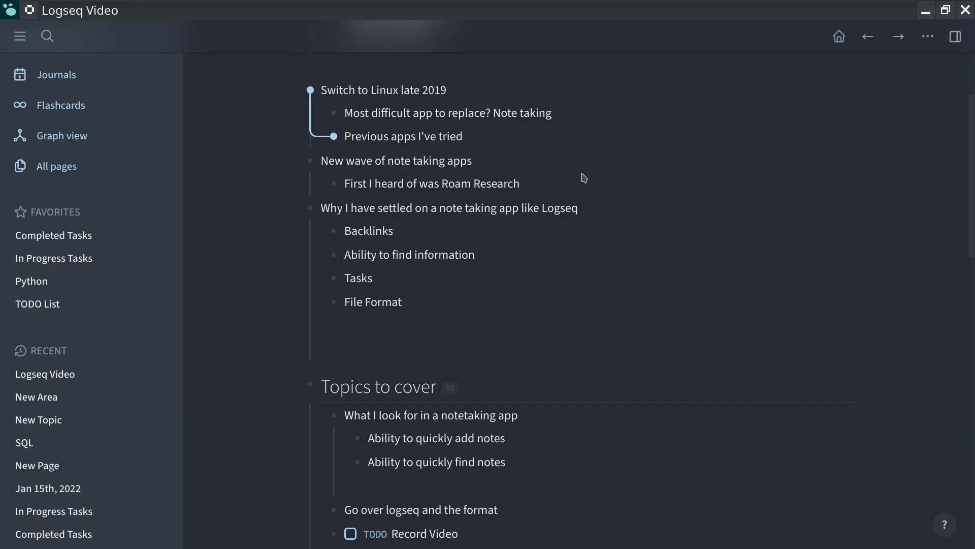
{"action": "key", "text": "Escape"}
{"action": "scroll", "coordinate": [558, 175], "scroll_direction": "down", "scroll_amount": 10}
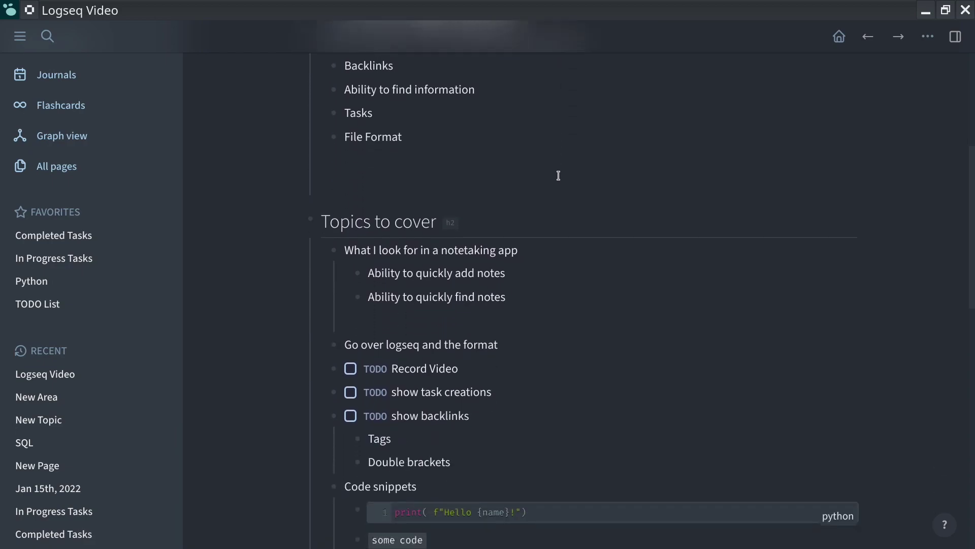
{"action": "scroll", "coordinate": [558, 176], "scroll_direction": "down", "scroll_amount": 4}
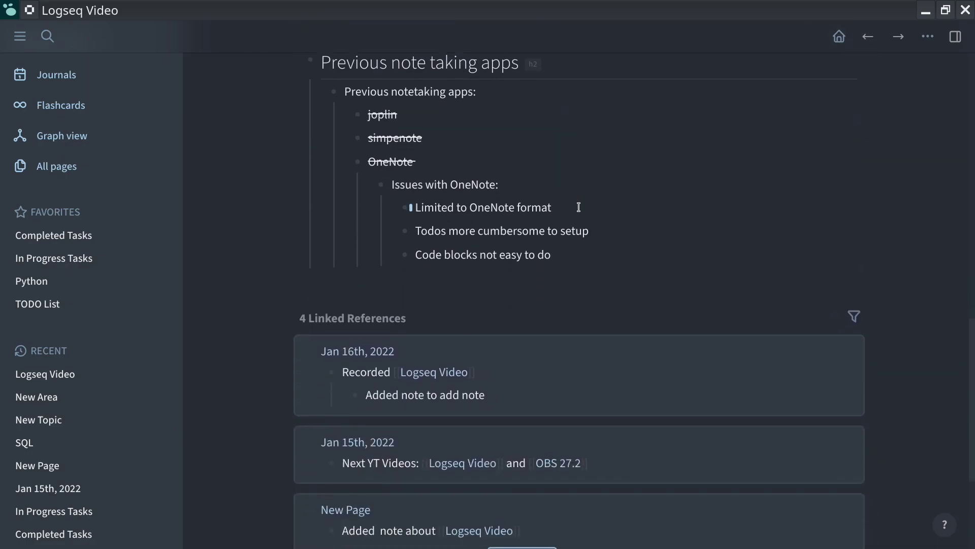
{"action": "left_click", "coordinate": [578, 207]}
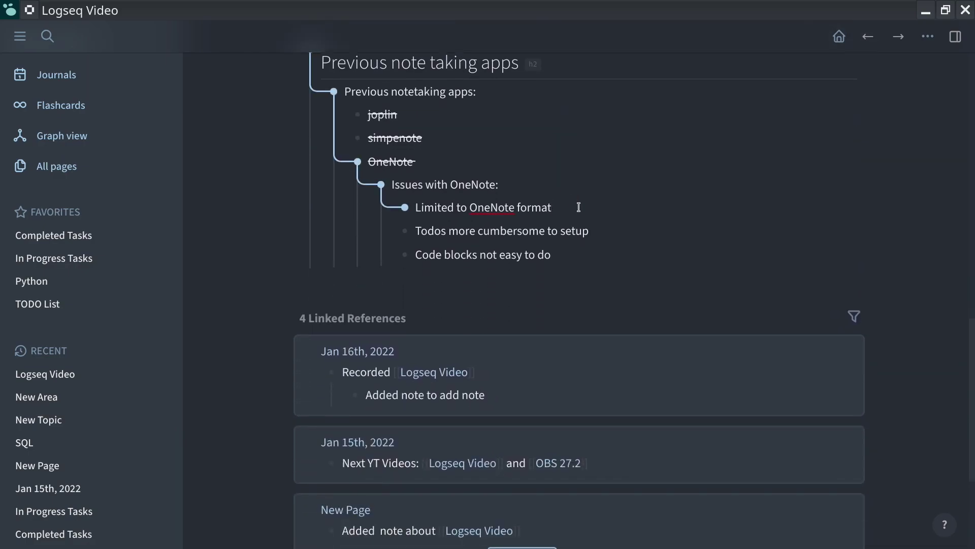
{"action": "left_click", "coordinate": [633, 225]}
{"action": "left_click", "coordinate": [632, 225]}
{"action": "left_click", "coordinate": [622, 253]}
{"action": "scroll", "coordinate": [622, 253], "scroll_direction": "up", "scroll_amount": 6}
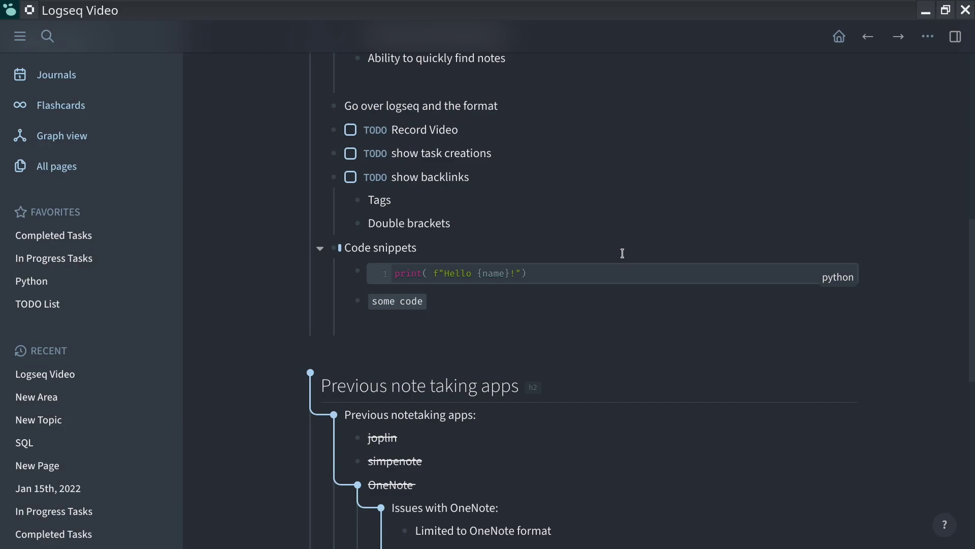
{"action": "scroll", "coordinate": [622, 252], "scroll_direction": "up", "scroll_amount": 10}
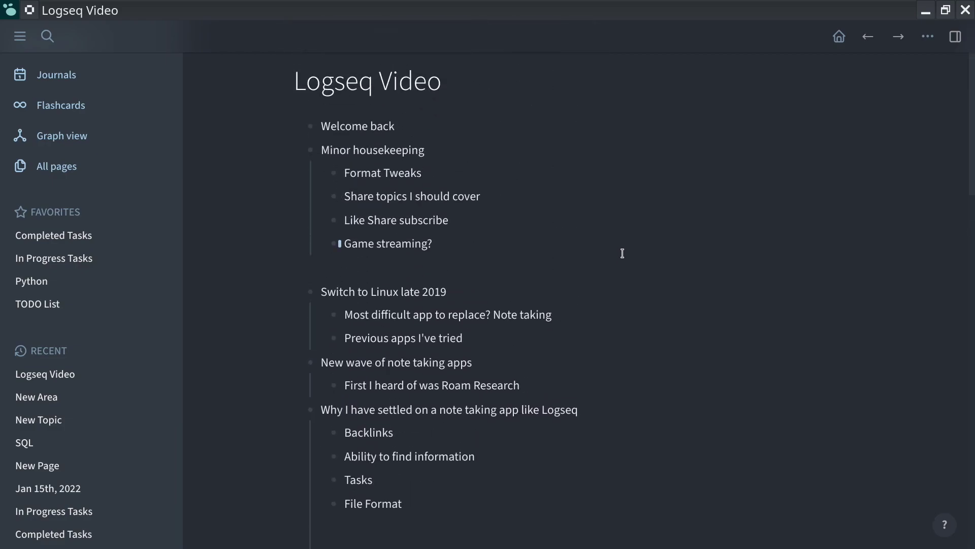
{"action": "scroll", "coordinate": [622, 253], "scroll_direction": "down", "scroll_amount": 1}
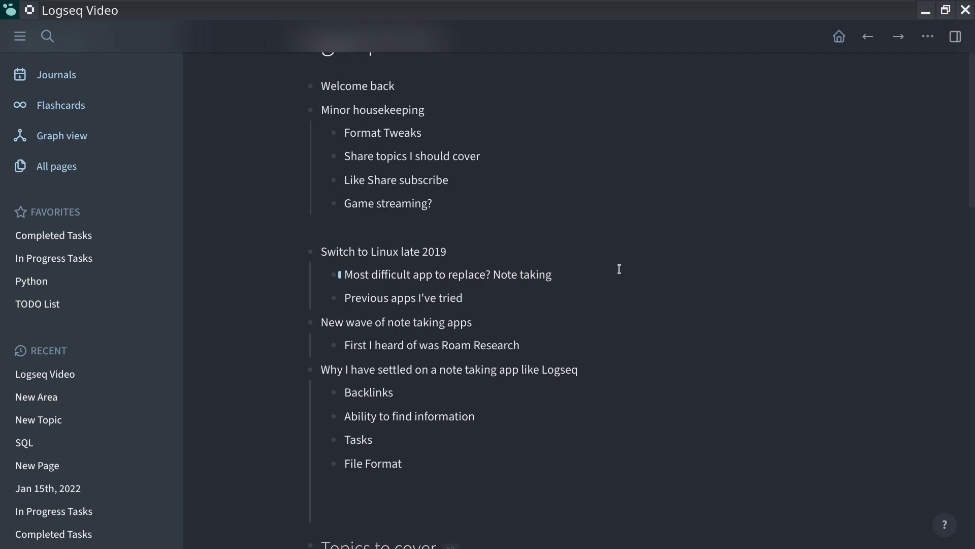
{"action": "scroll", "coordinate": [620, 269], "scroll_direction": "down", "scroll_amount": 3}
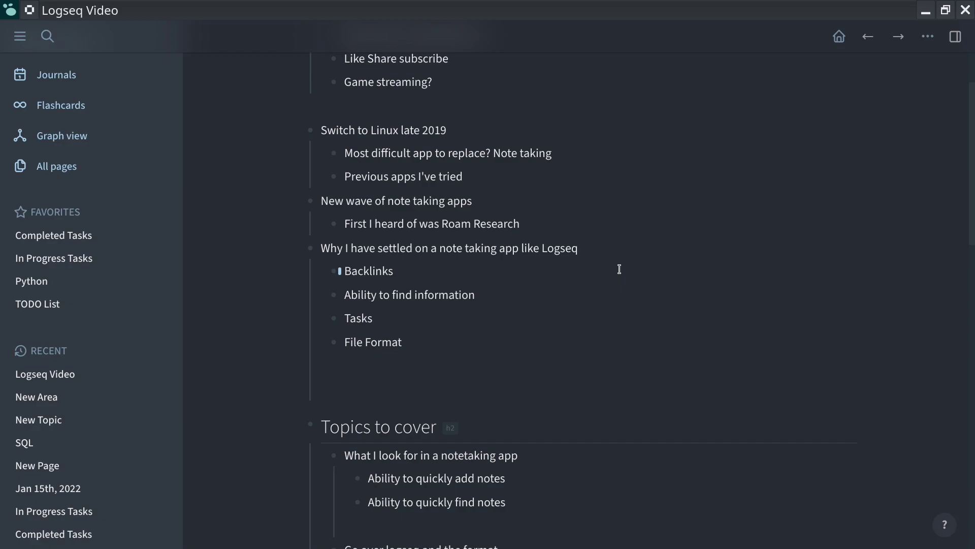
{"action": "scroll", "coordinate": [576, 286], "scroll_direction": "down", "scroll_amount": 4}
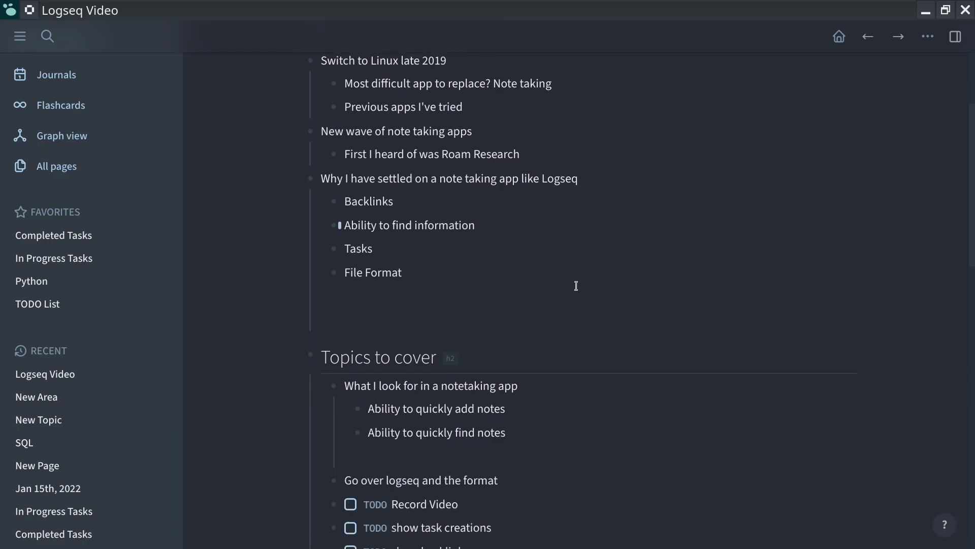
{"action": "scroll", "coordinate": [576, 285], "scroll_direction": "down", "scroll_amount": 7}
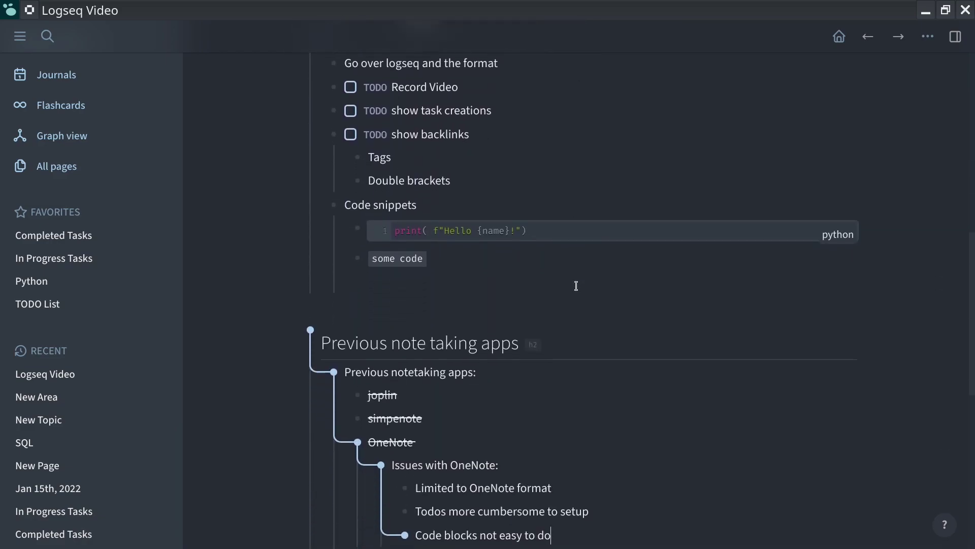
{"action": "scroll", "coordinate": [576, 285], "scroll_direction": "up", "scroll_amount": 12}
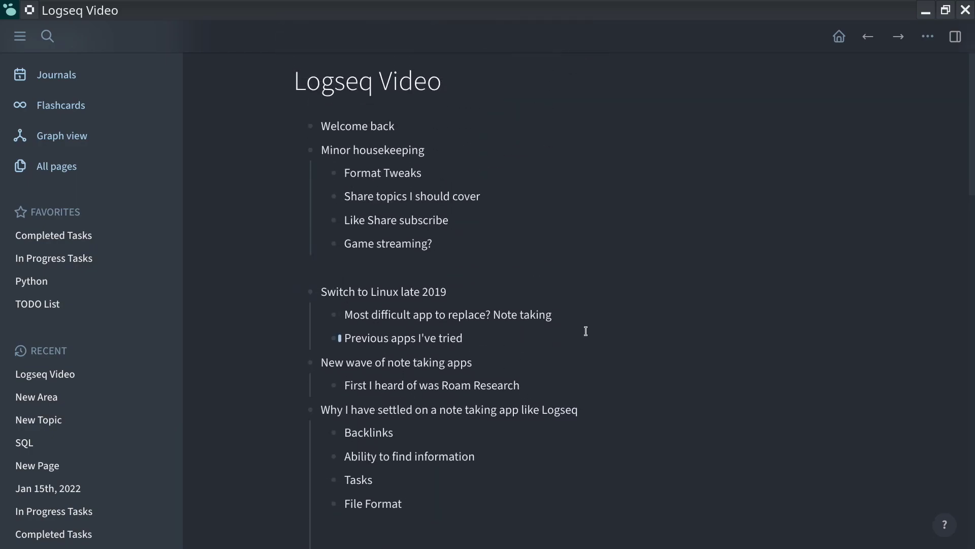
{"action": "left_click", "coordinate": [581, 379]}
{"action": "left_click", "coordinate": [524, 425]}
Follow the Jan 16th, 2022 linked reference, then return to the Logseq Video page.
{"action": "scroll", "coordinate": [325, 127], "scroll_direction": "up", "scroll_amount": 1}
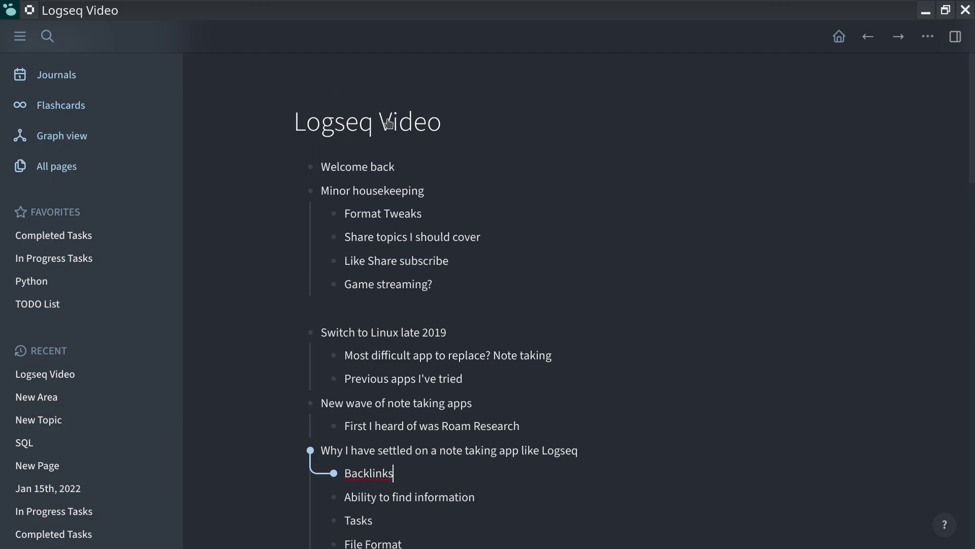
{"action": "scroll", "coordinate": [388, 123], "scroll_direction": "down", "scroll_amount": 2}
{"action": "scroll", "coordinate": [389, 123], "scroll_direction": "down", "scroll_amount": 20}
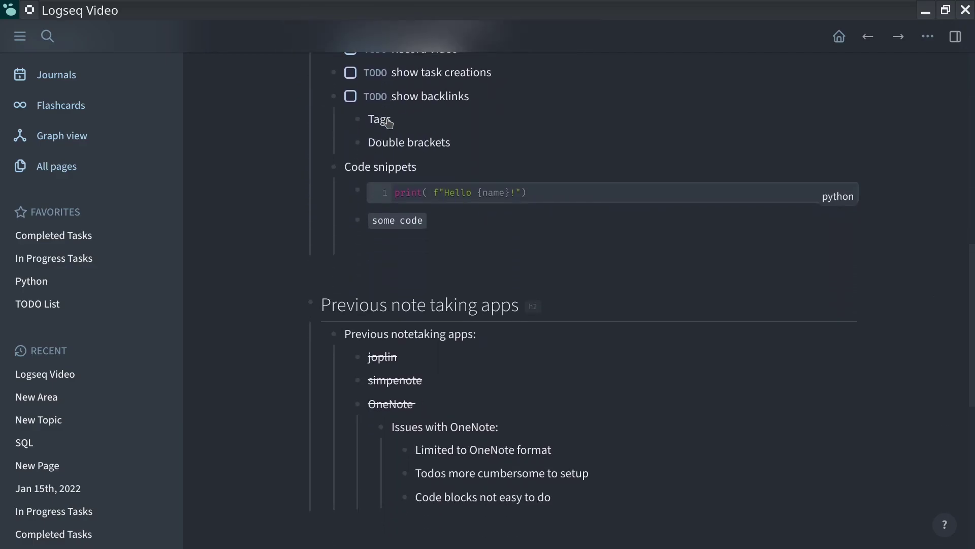
{"action": "scroll", "coordinate": [388, 123], "scroll_direction": "down", "scroll_amount": 3}
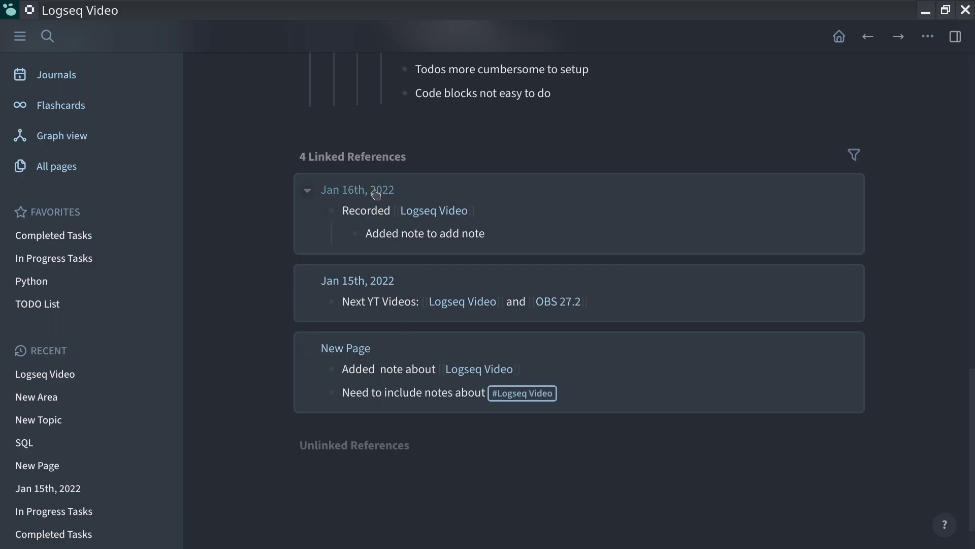
{"action": "mouse_move", "coordinate": [375, 194]}
{"action": "left_click", "coordinate": [369, 191]}
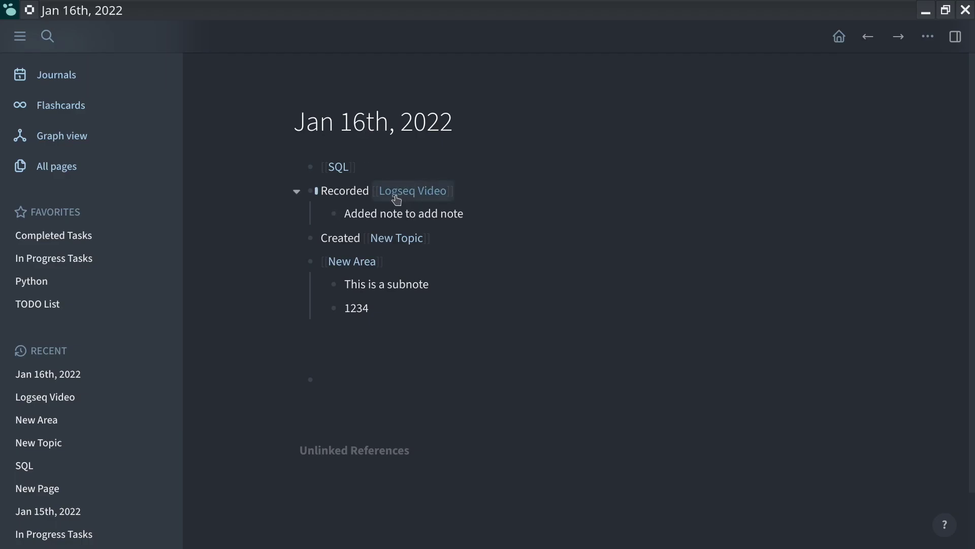
{"action": "left_click", "coordinate": [413, 191]}
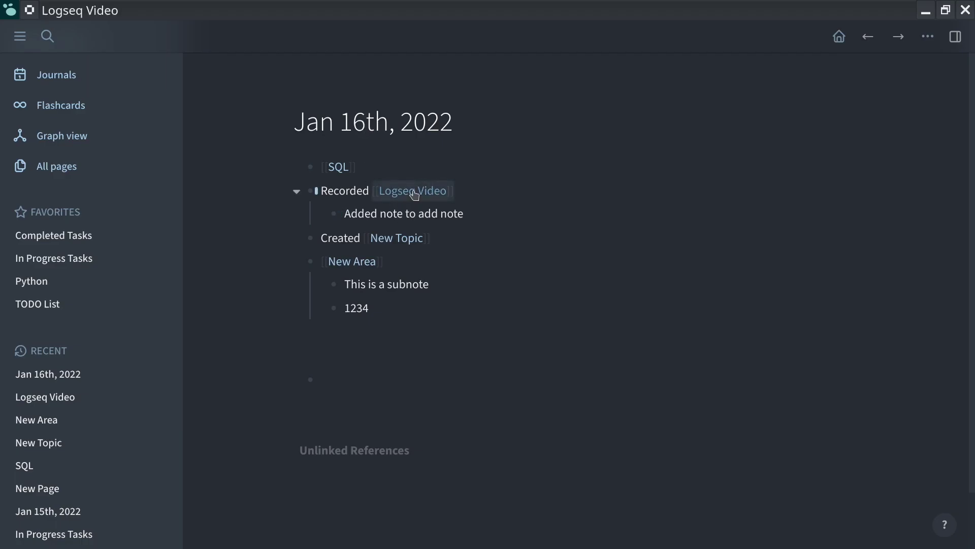
{"action": "scroll", "coordinate": [414, 190], "scroll_direction": "down", "scroll_amount": 15}
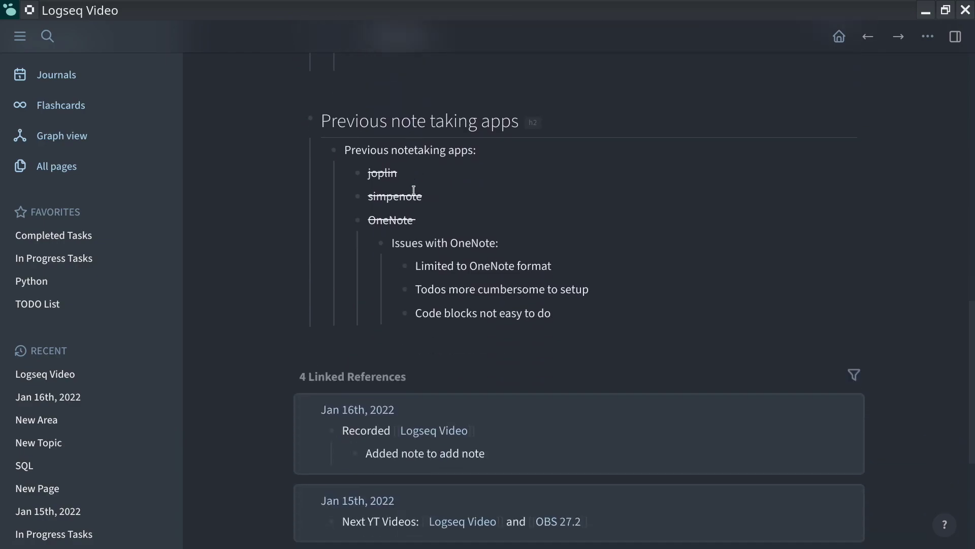
{"action": "scroll", "coordinate": [413, 191], "scroll_direction": "down", "scroll_amount": 2}
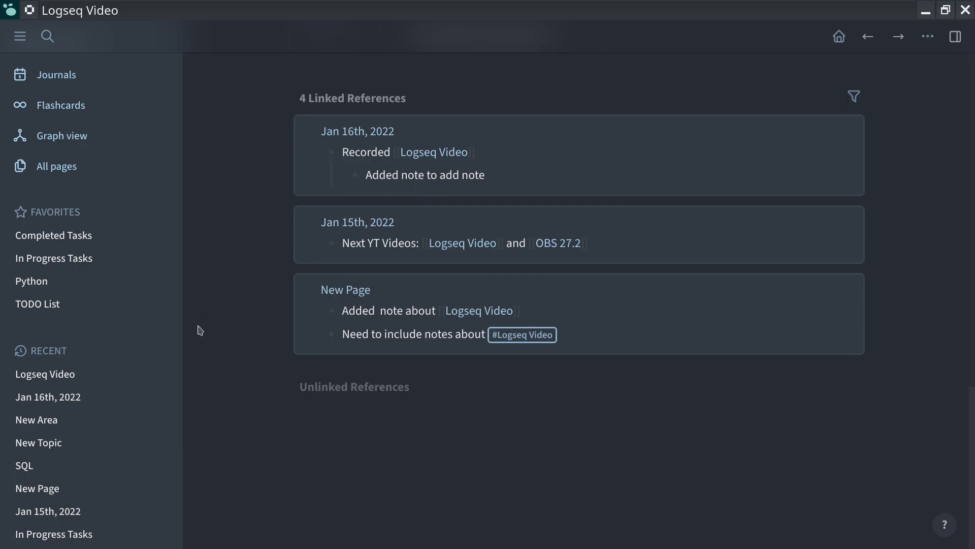
{"action": "left_click", "coordinate": [87, 419]}
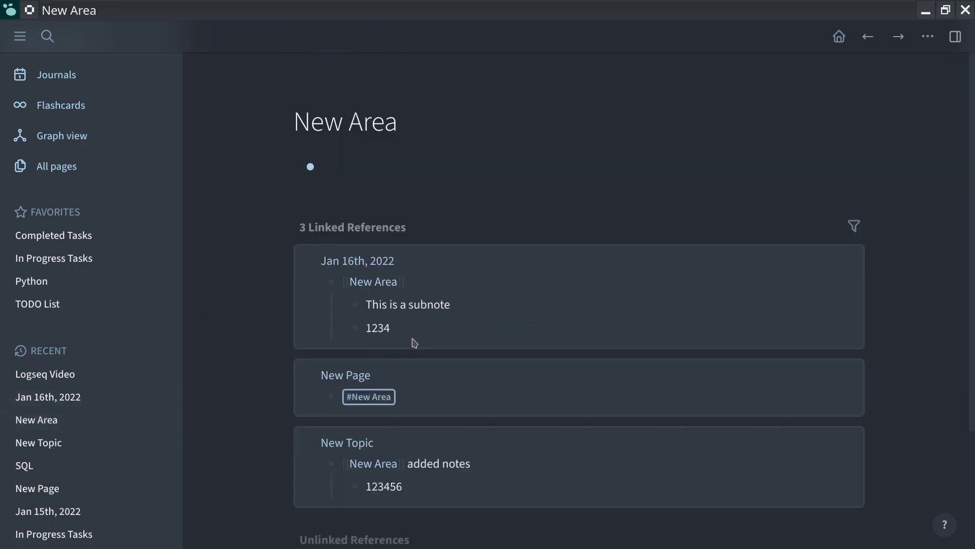
{"action": "scroll", "coordinate": [417, 140], "scroll_direction": "down", "scroll_amount": 2}
{"action": "scroll", "coordinate": [408, 129], "scroll_direction": "up", "scroll_amount": 2}
{"action": "scroll", "coordinate": [377, 124], "scroll_direction": "down", "scroll_amount": 2}
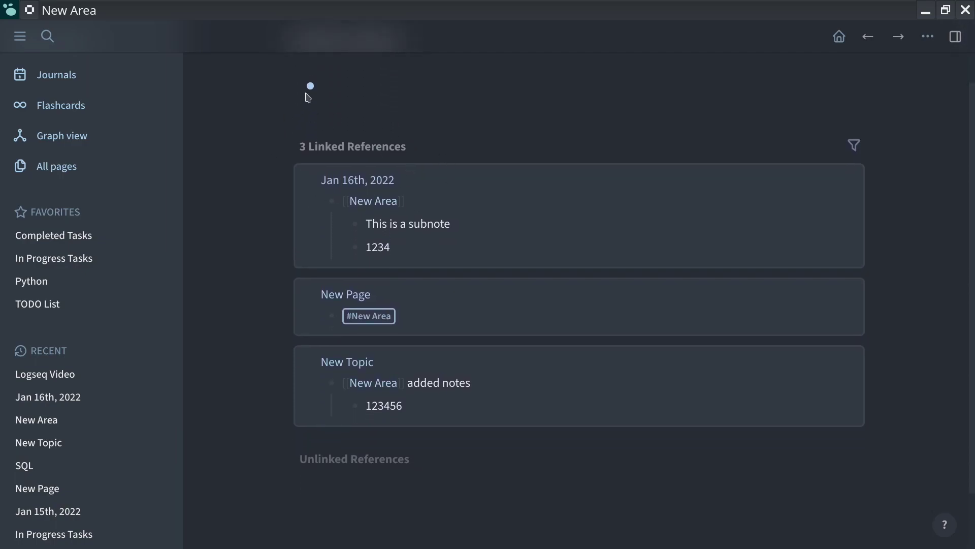
{"action": "left_click", "coordinate": [327, 94]}
{"action": "scroll", "coordinate": [338, 312], "scroll_direction": "up", "scroll_amount": 2}
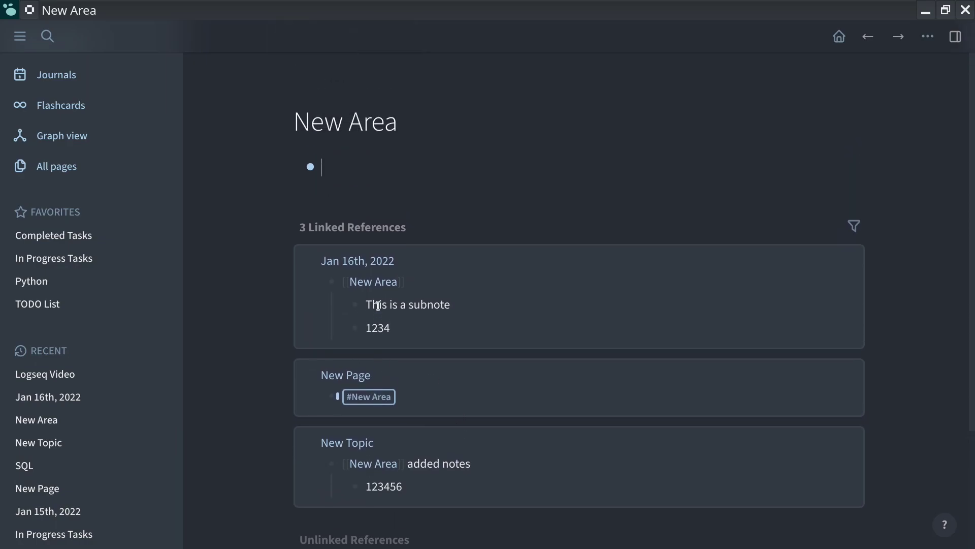
Reopen Logseq Video from Recent and click into its Backlinks and Tasks blocks.
{"action": "left_click", "coordinate": [65, 376]}
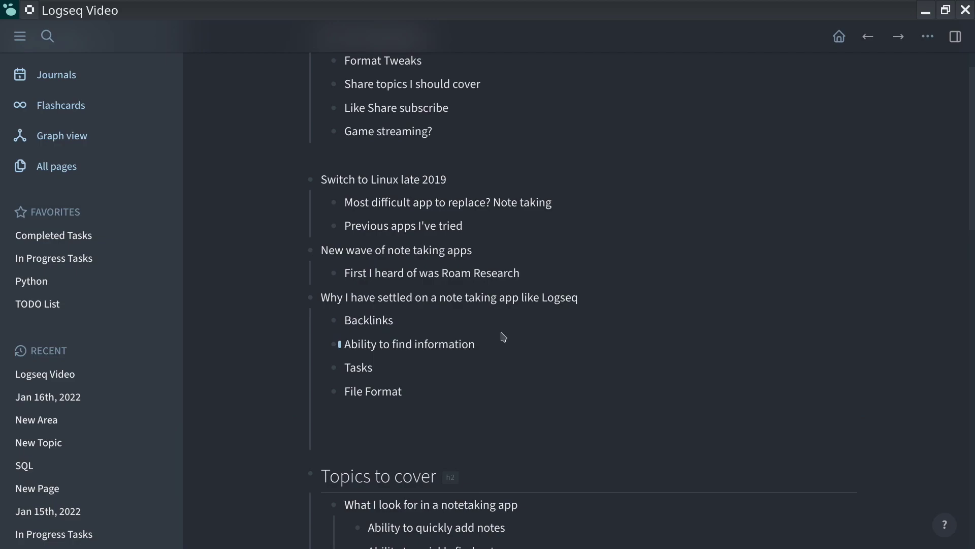
{"action": "left_click", "coordinate": [501, 316]}
{"action": "left_click", "coordinate": [420, 358]}
Add a 'TODO New Task' block to the Jan 16th, 2022 journal.
{"action": "left_click", "coordinate": [92, 303]}
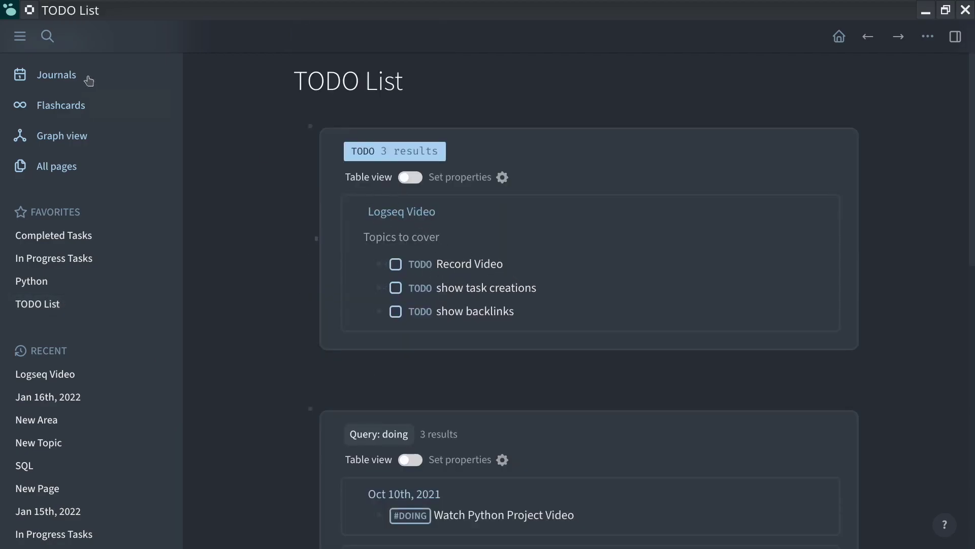
{"action": "left_click", "coordinate": [65, 77]}
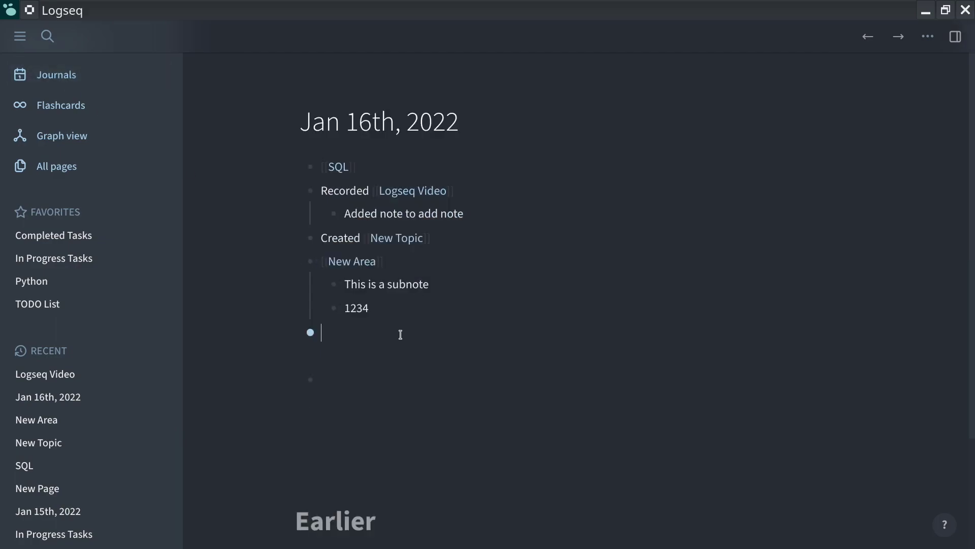
{"action": "type", "text": "ODO New Task"}
{"action": "key", "text": "Return"}
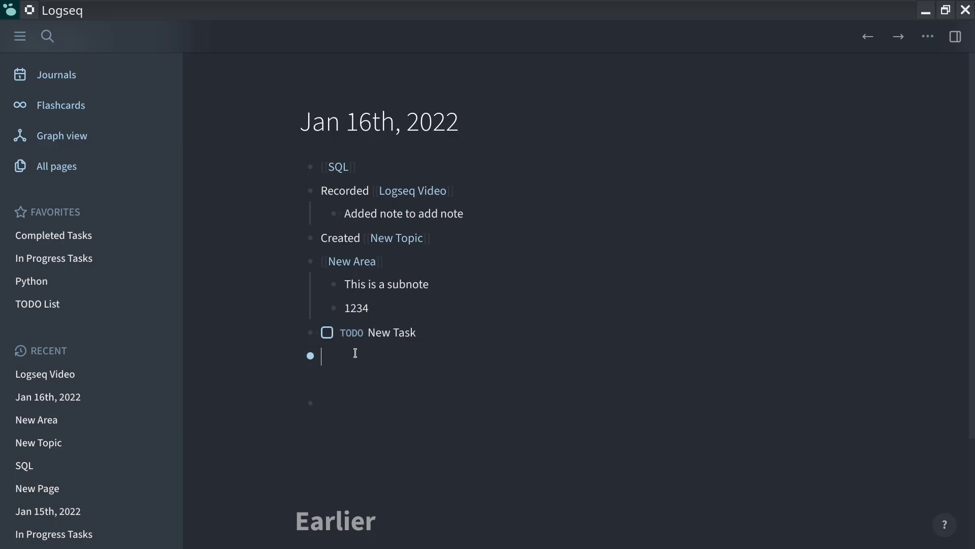
Open TODO List and toggle the TODO query's table view on, then back off.
{"action": "left_click", "coordinate": [69, 303]}
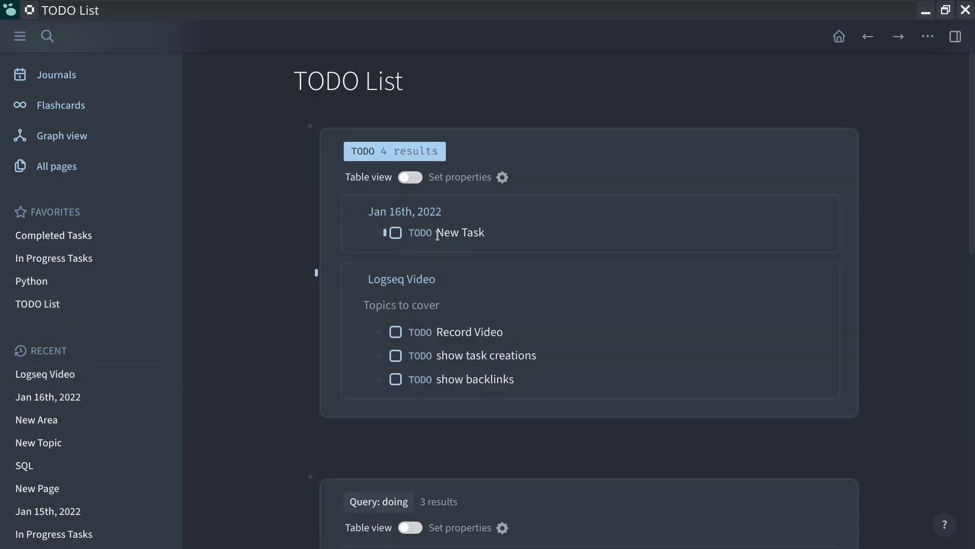
{"action": "left_click", "coordinate": [409, 178]}
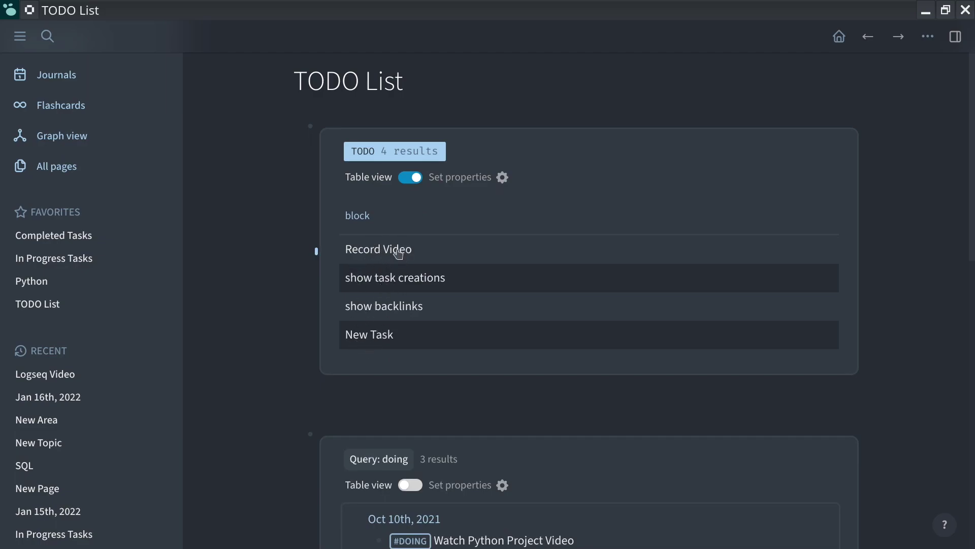
{"action": "left_click", "coordinate": [411, 180]}
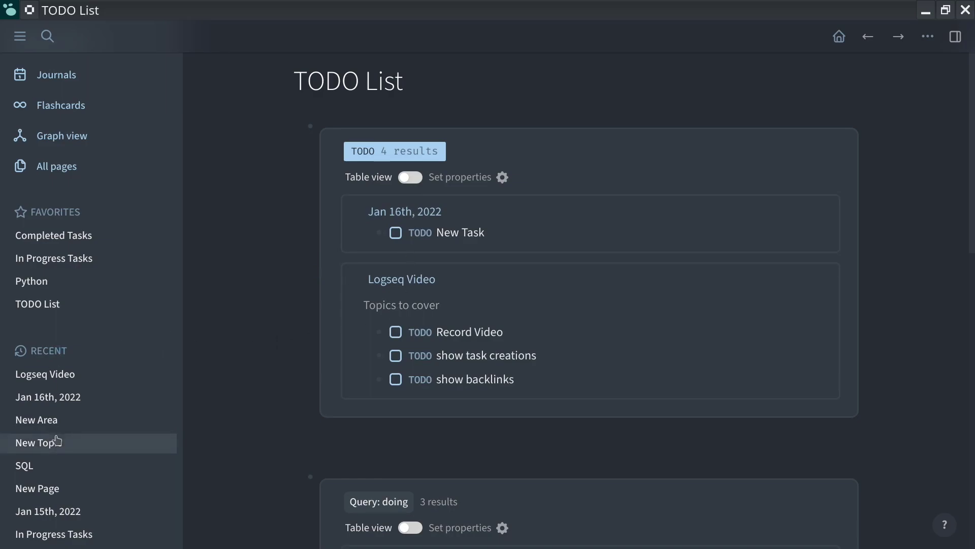
{"action": "scroll", "coordinate": [50, 441], "scroll_direction": "down", "scroll_amount": 2}
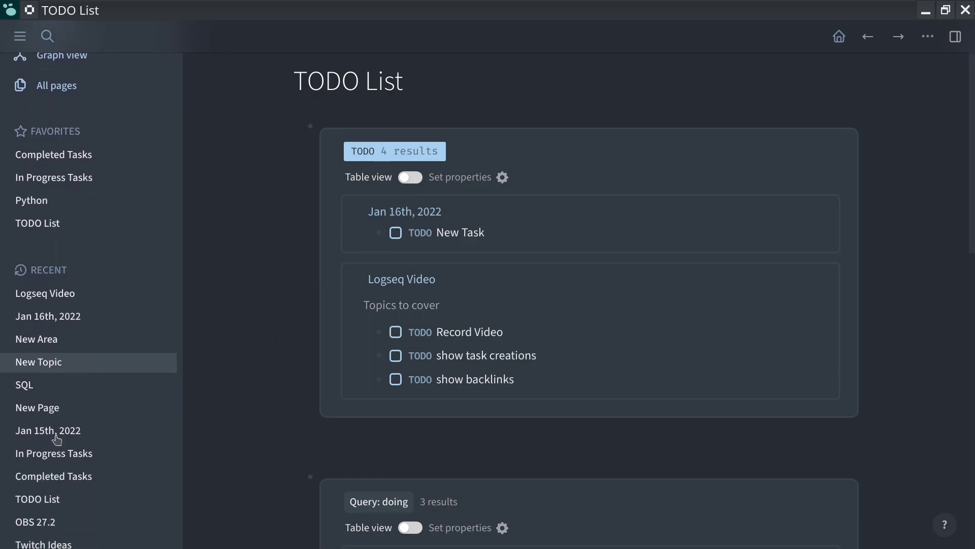
Glance at the Completed Tasks page, then open the Logseq Video page.
{"action": "left_click", "coordinate": [86, 475]}
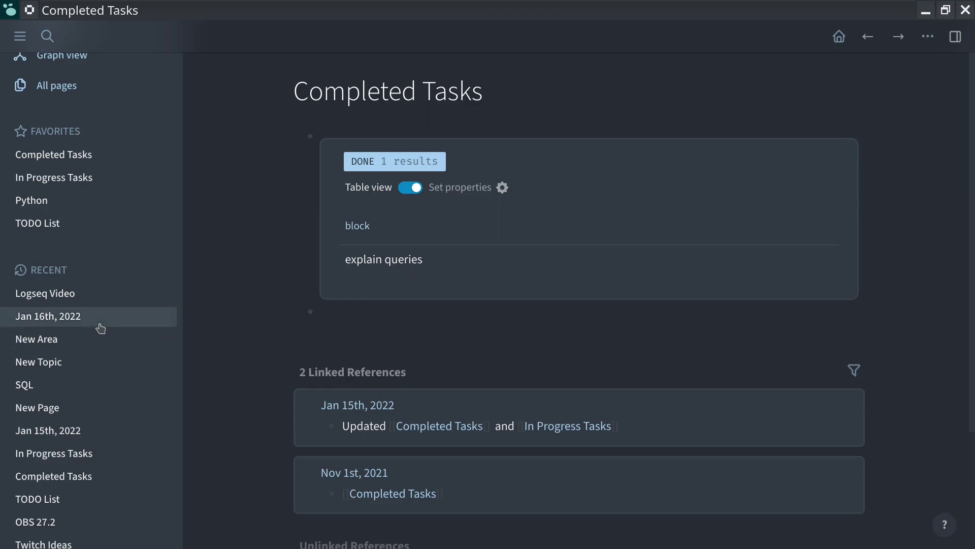
{"action": "scroll", "coordinate": [101, 328], "scroll_direction": "up", "scroll_amount": 3}
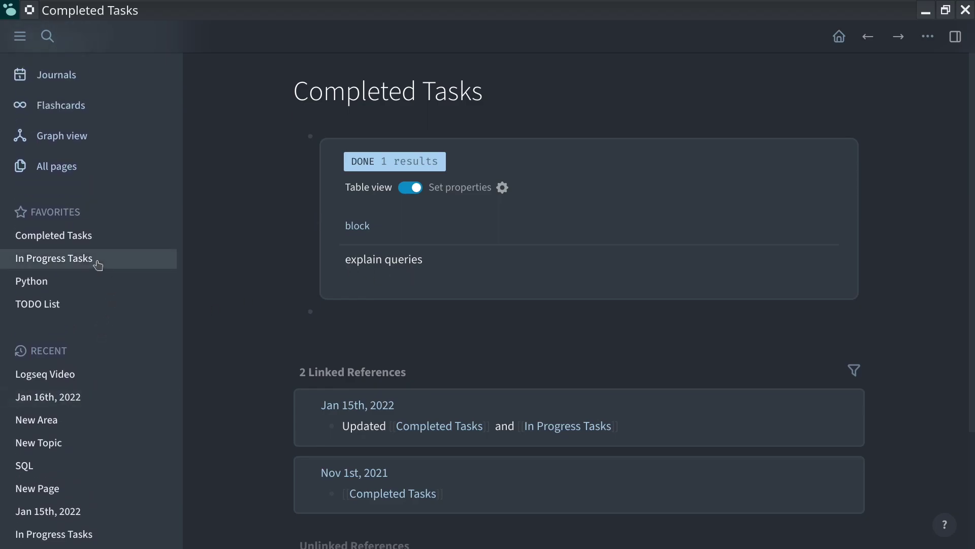
{"action": "left_click", "coordinate": [80, 373]}
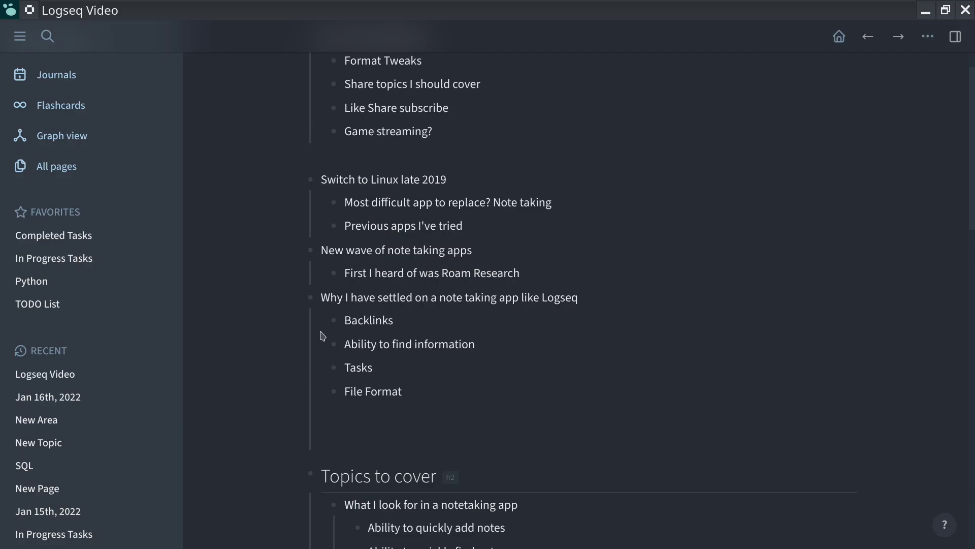
{"action": "scroll", "coordinate": [322, 343], "scroll_direction": "down", "scroll_amount": 2}
{"action": "scroll", "coordinate": [323, 335], "scroll_direction": "up", "scroll_amount": 5}
{"action": "scroll", "coordinate": [323, 334], "scroll_direction": "down", "scroll_amount": 10}
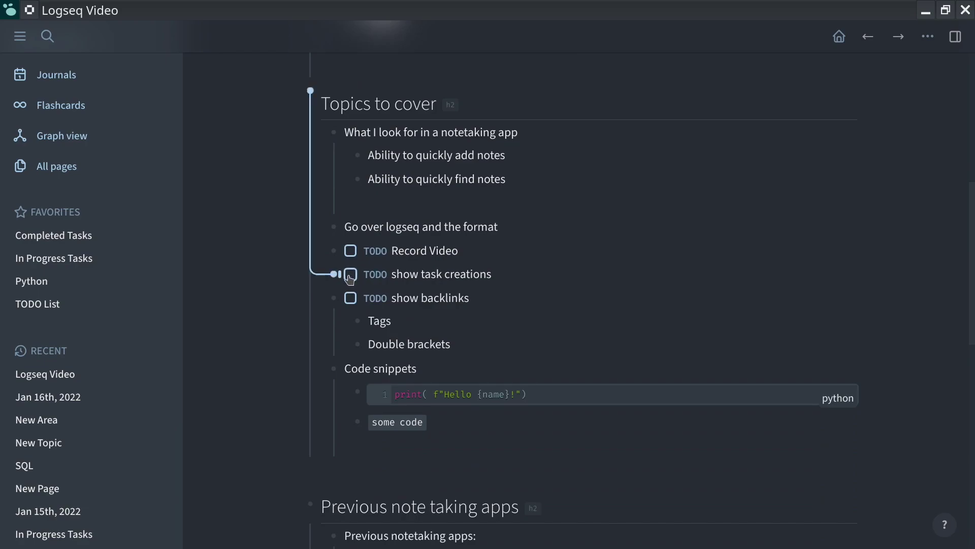
Mark 'show task creations' done and add an empty block beneath it.
{"action": "left_click", "coordinate": [348, 275]}
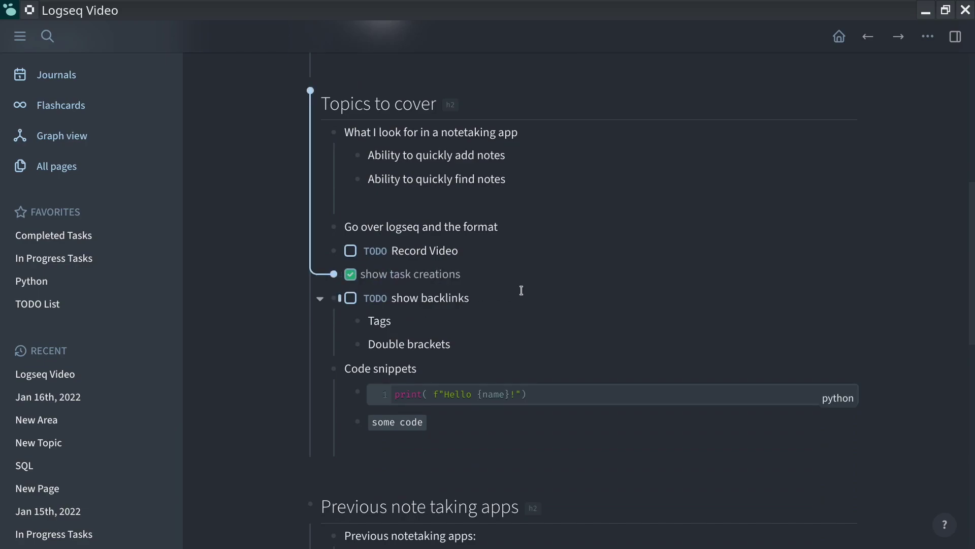
{"action": "left_click", "coordinate": [520, 272]}
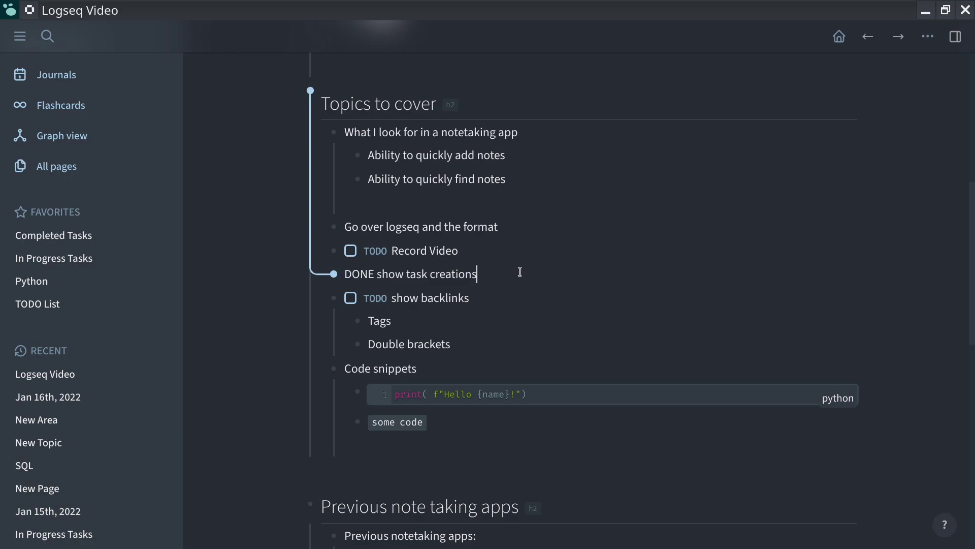
{"action": "key", "text": "Return"}
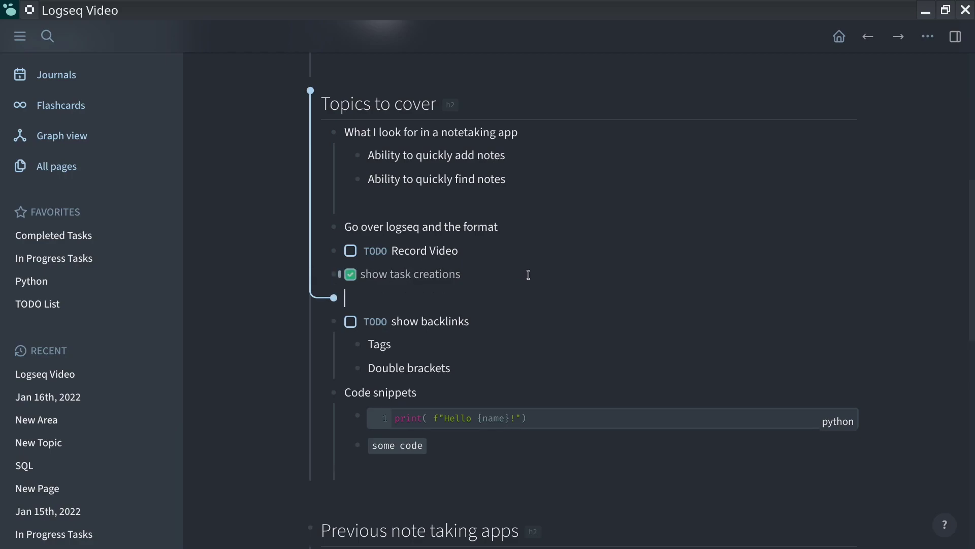
Type '/' in the new block, browse the slash-command list, then dismiss it.
{"action": "type", "text": "/"}
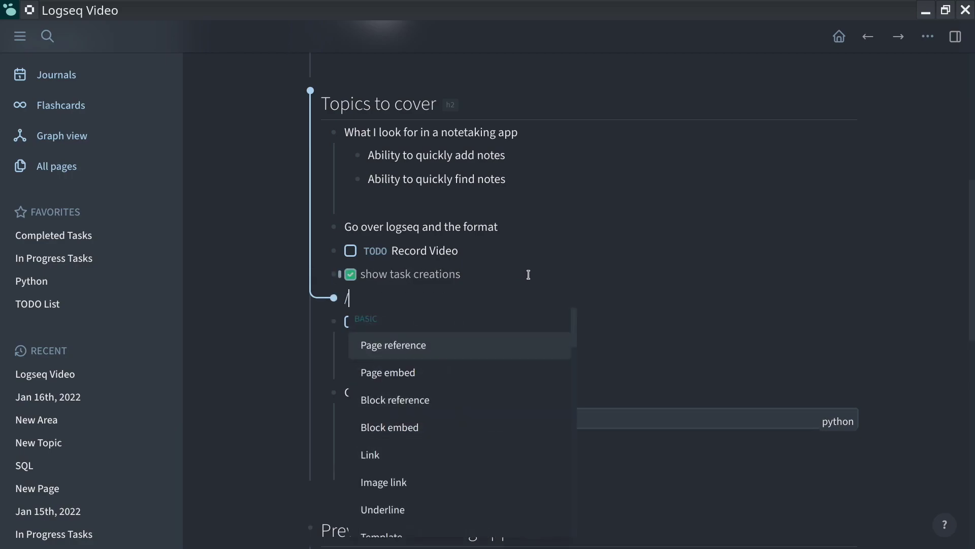
{"action": "scroll", "coordinate": [401, 350], "scroll_direction": "down", "scroll_amount": 4}
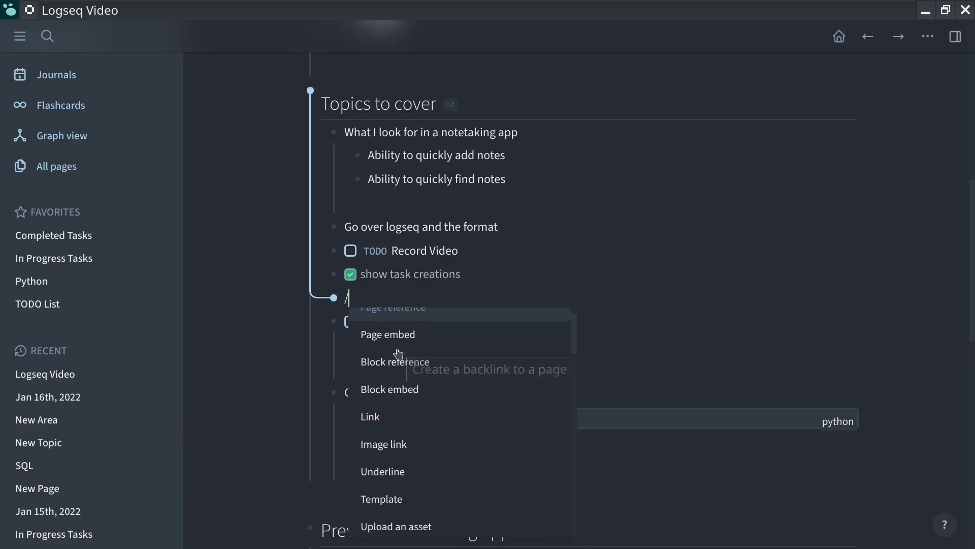
{"action": "scroll", "coordinate": [397, 363], "scroll_direction": "down", "scroll_amount": 5}
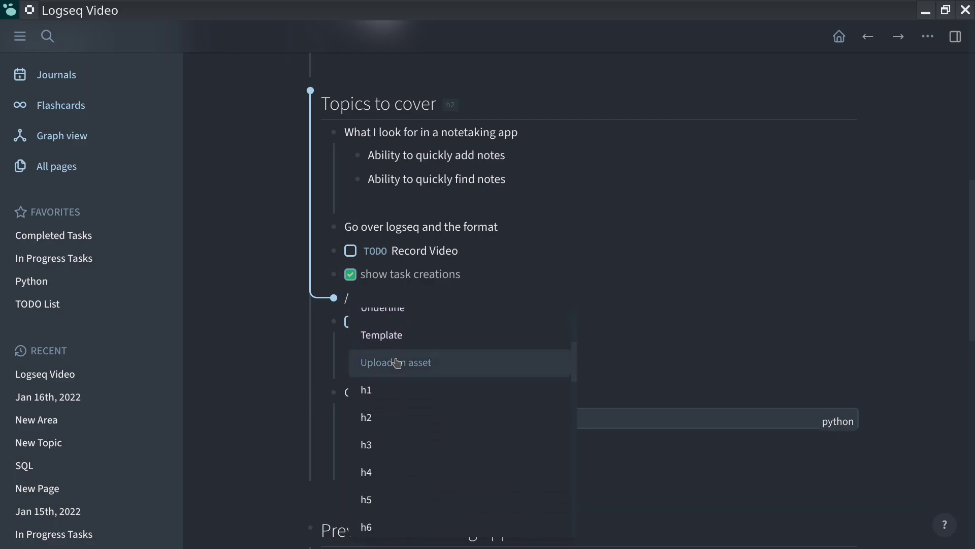
{"action": "scroll", "coordinate": [397, 363], "scroll_direction": "down", "scroll_amount": 3}
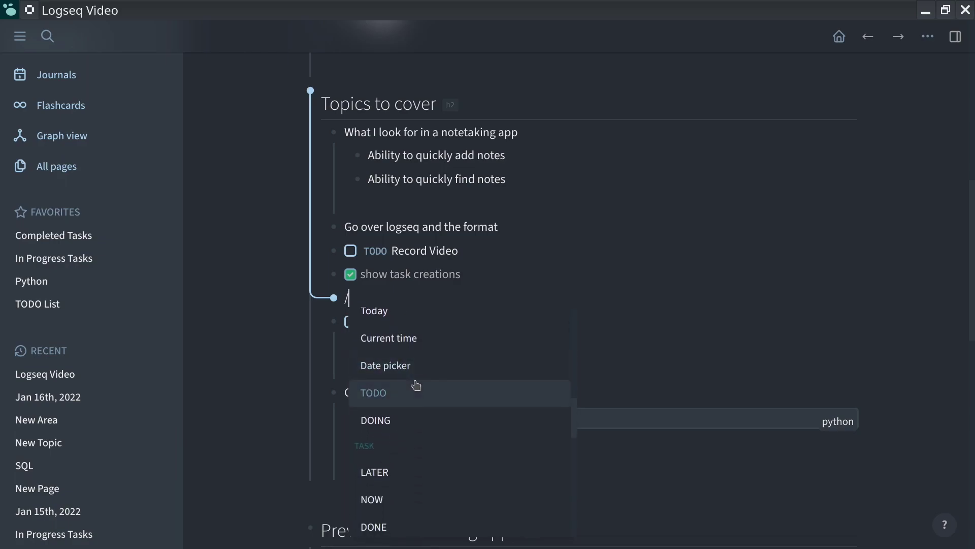
{"action": "scroll", "coordinate": [416, 385], "scroll_direction": "down", "scroll_amount": 1}
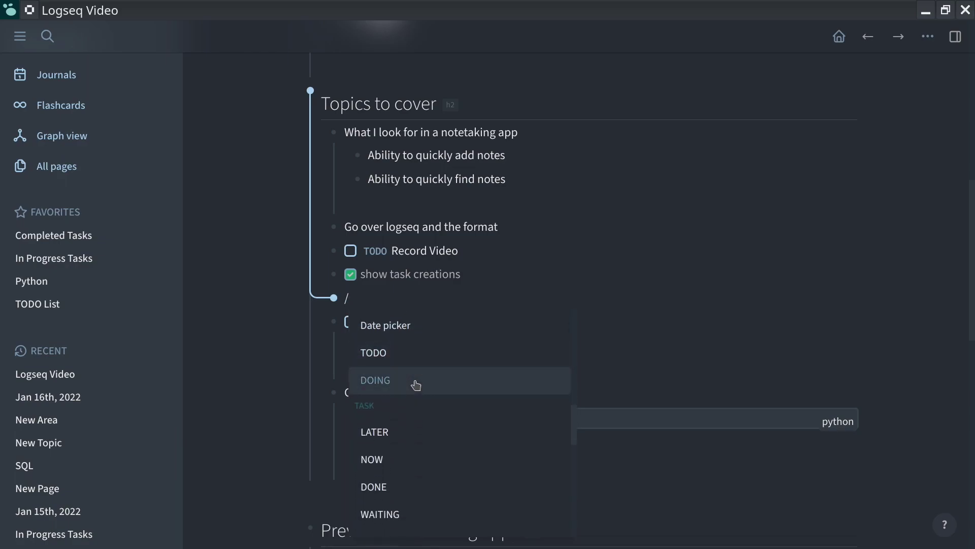
{"action": "scroll", "coordinate": [416, 385], "scroll_direction": "down", "scroll_amount": 2}
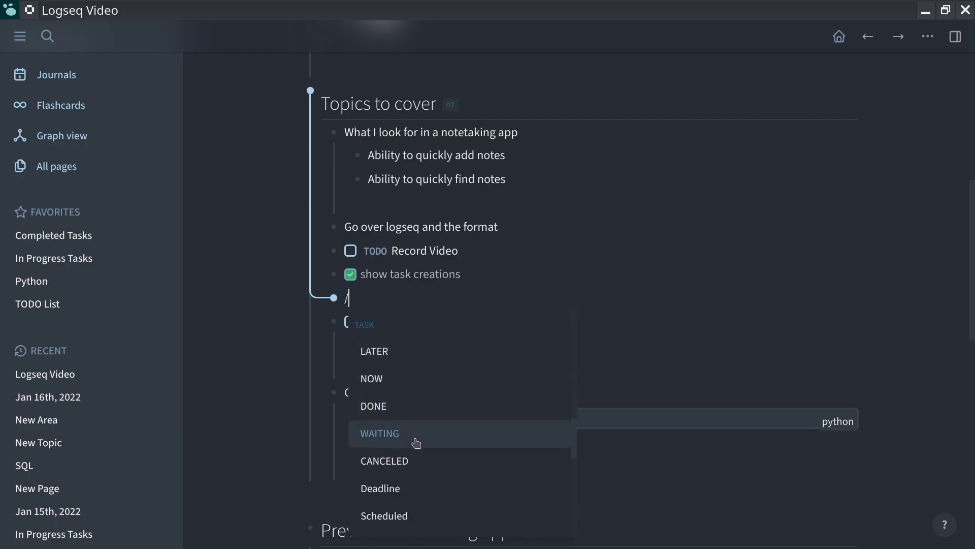
{"action": "scroll", "coordinate": [437, 465], "scroll_direction": "down", "scroll_amount": 2}
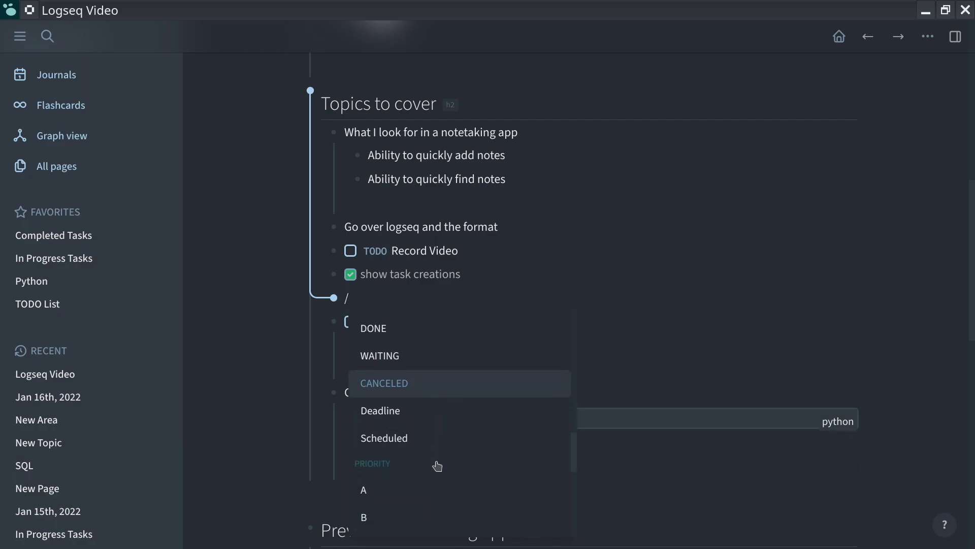
{"action": "scroll", "coordinate": [386, 447], "scroll_direction": "down", "scroll_amount": 1}
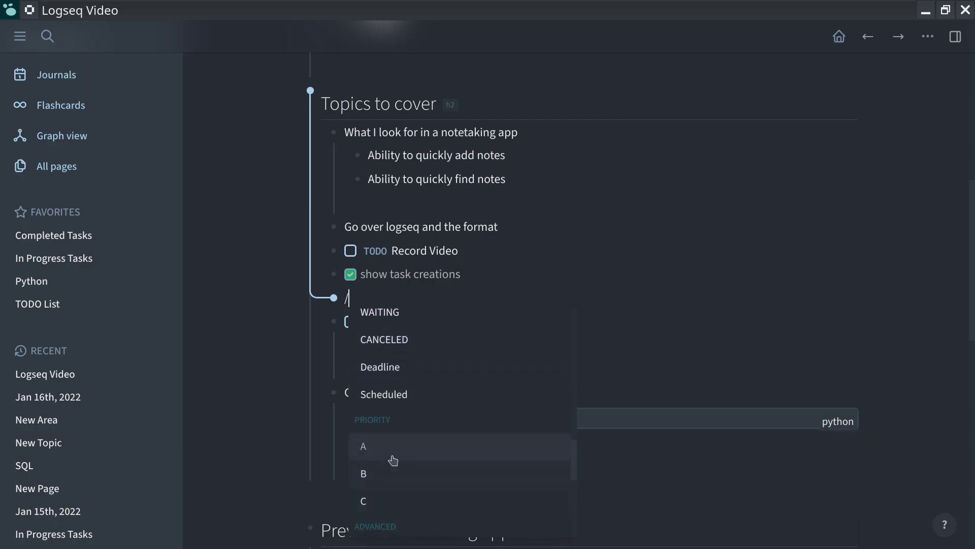
{"action": "scroll", "coordinate": [394, 457], "scroll_direction": "up", "scroll_amount": 3}
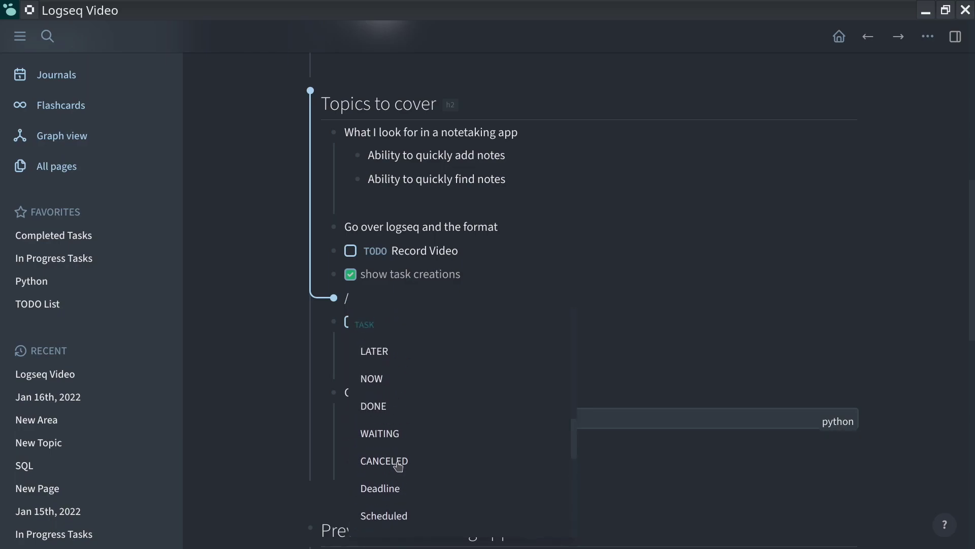
{"action": "scroll", "coordinate": [404, 380], "scroll_direction": "up", "scroll_amount": 3}
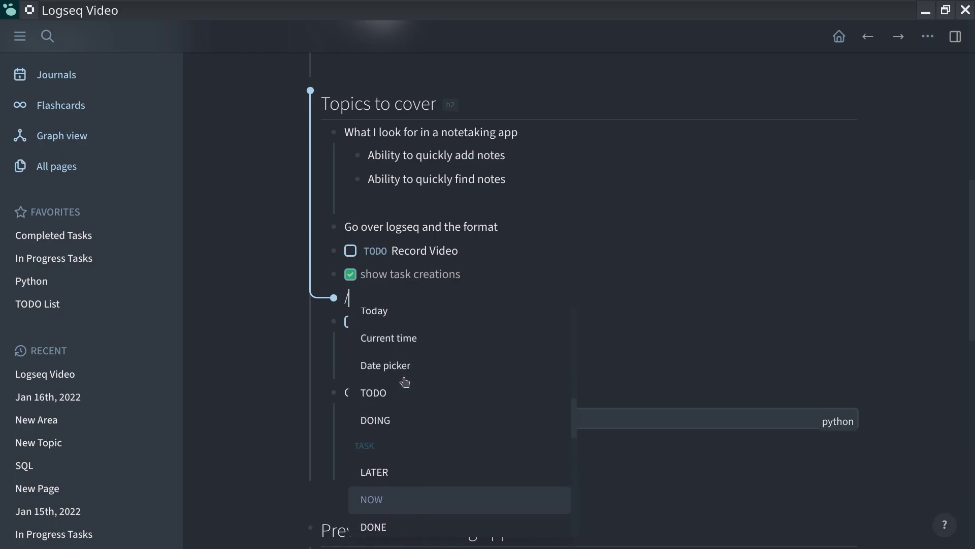
{"action": "scroll", "coordinate": [406, 431], "scroll_direction": "down", "scroll_amount": 3}
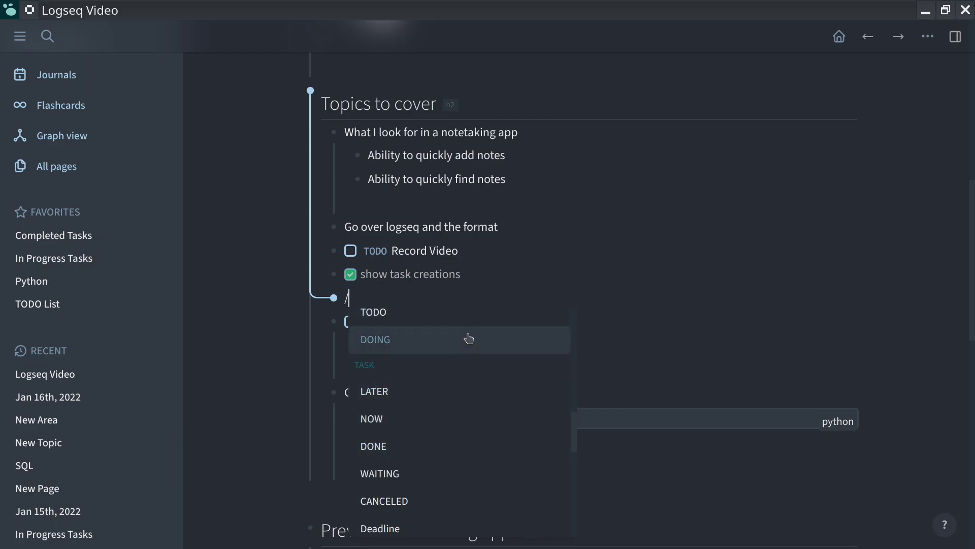
{"action": "scroll", "coordinate": [437, 418], "scroll_direction": "down", "scroll_amount": 1}
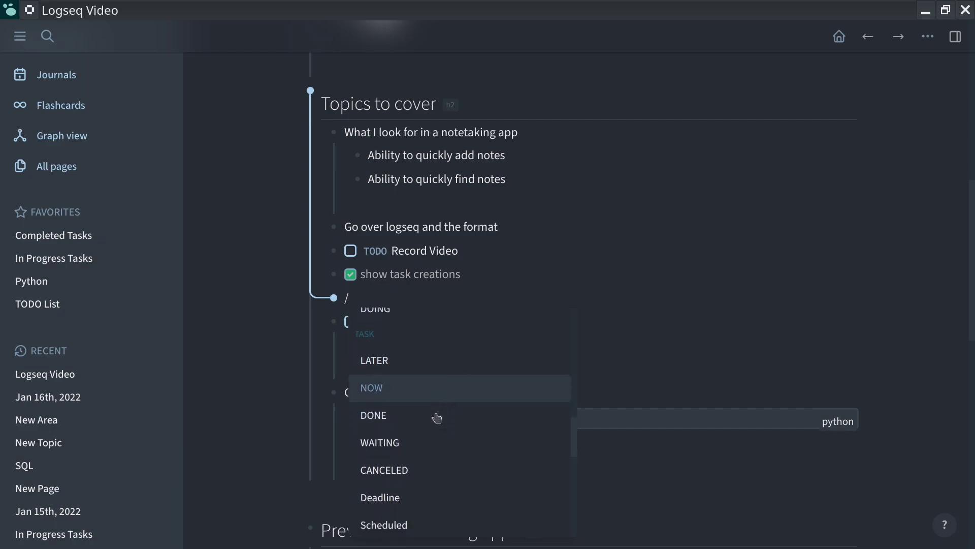
{"action": "scroll", "coordinate": [437, 417], "scroll_direction": "down", "scroll_amount": 5}
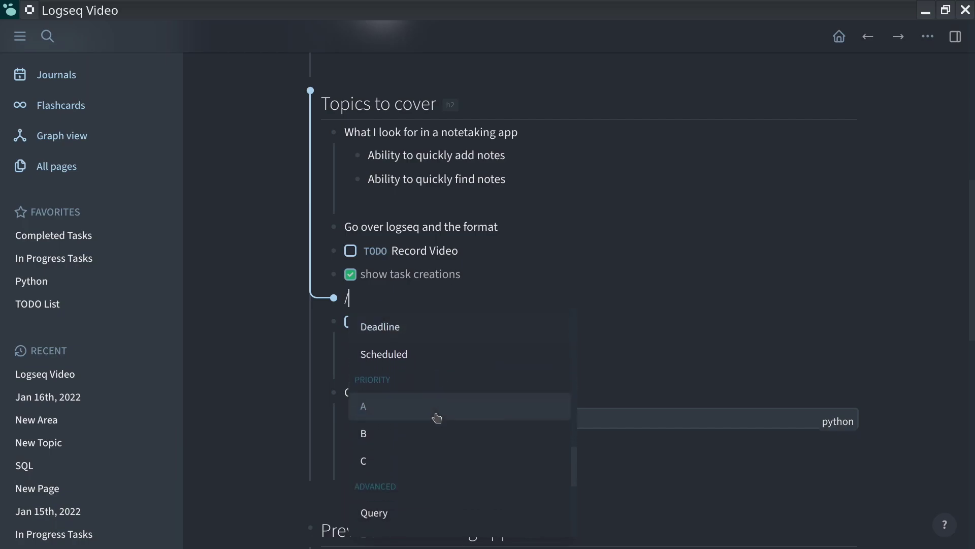
{"action": "scroll", "coordinate": [437, 418], "scroll_direction": "down", "scroll_amount": 5}
{"action": "scroll", "coordinate": [437, 418], "scroll_direction": "down", "scroll_amount": 5}
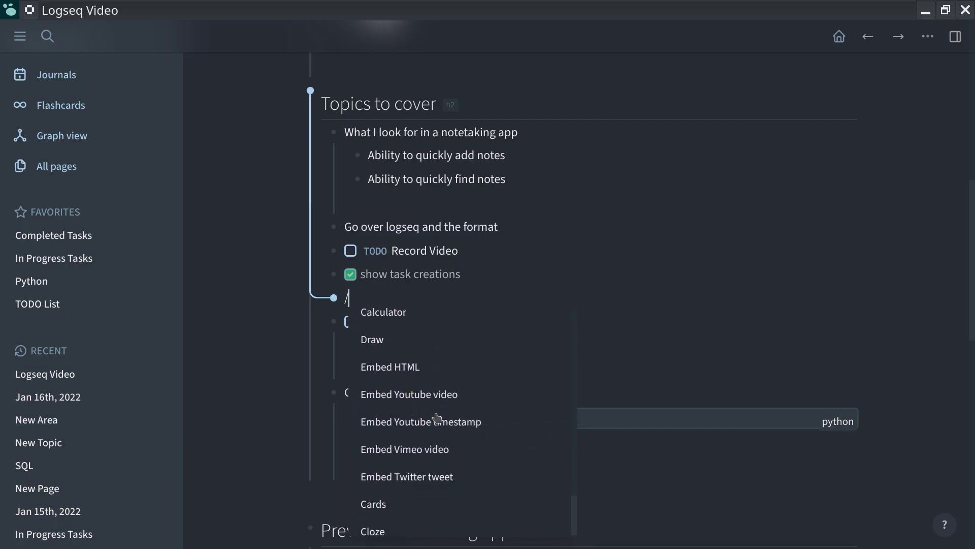
{"action": "scroll", "coordinate": [437, 417], "scroll_direction": "down", "scroll_amount": 1}
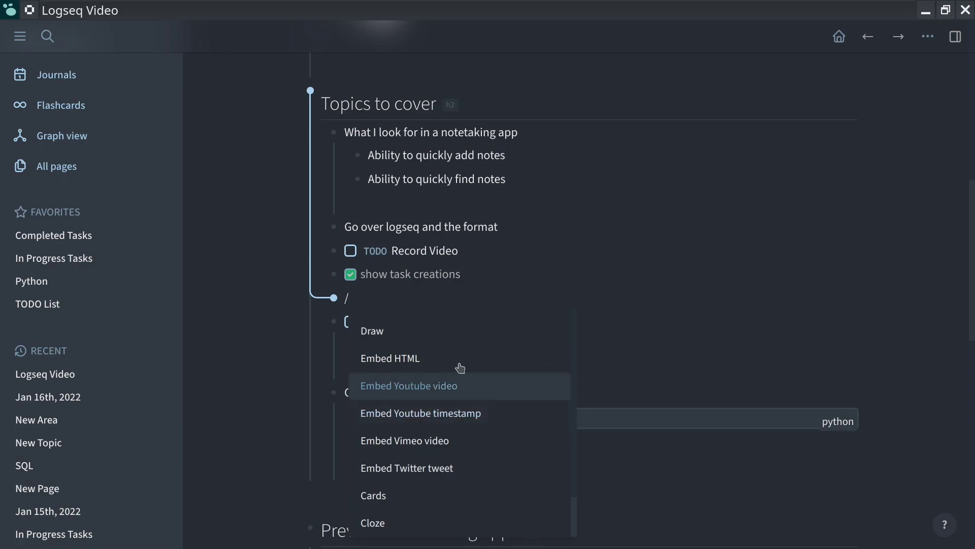
{"action": "scroll", "coordinate": [453, 420], "scroll_direction": "up", "scroll_amount": 3}
{"action": "scroll", "coordinate": [453, 423], "scroll_direction": "up", "scroll_amount": 10}
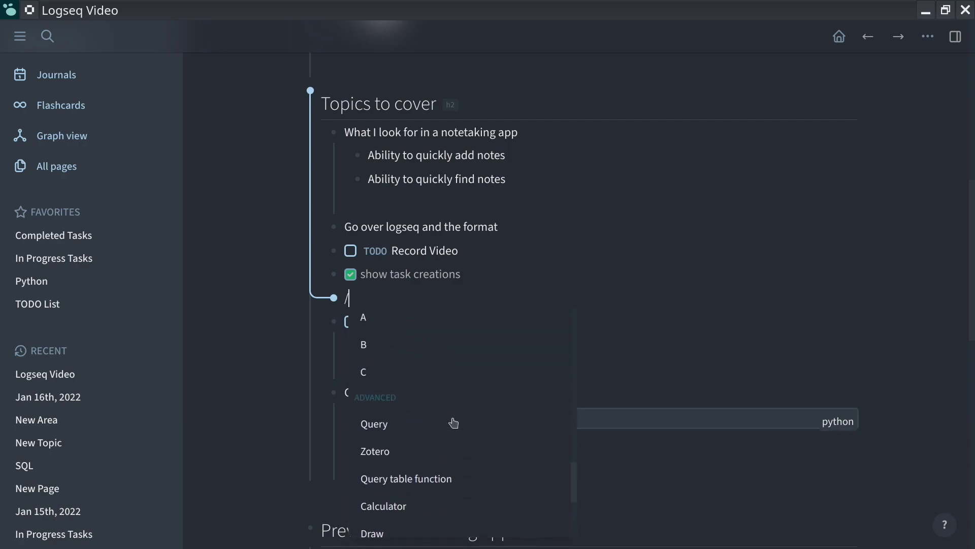
{"action": "scroll", "coordinate": [454, 423], "scroll_direction": "up", "scroll_amount": 10}
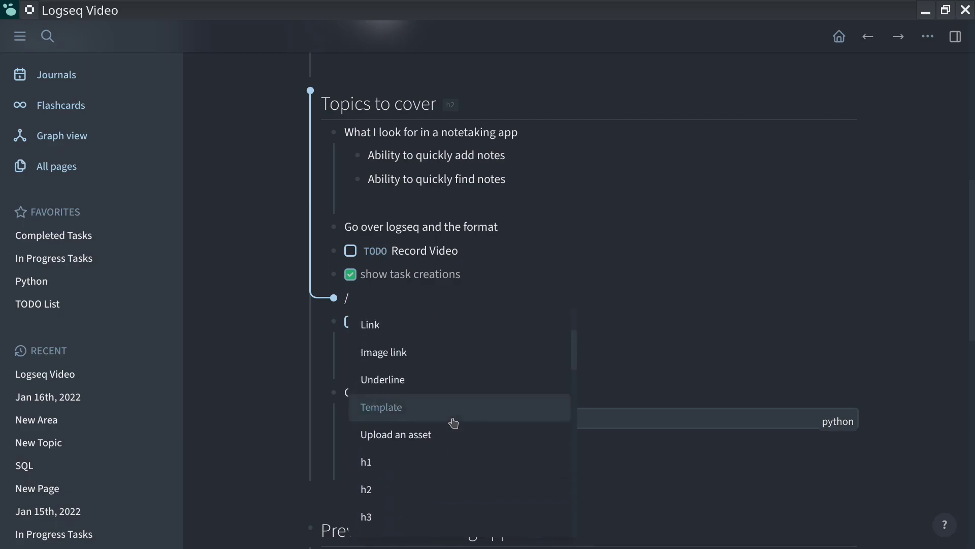
{"action": "scroll", "coordinate": [453, 423], "scroll_direction": "up", "scroll_amount": 3}
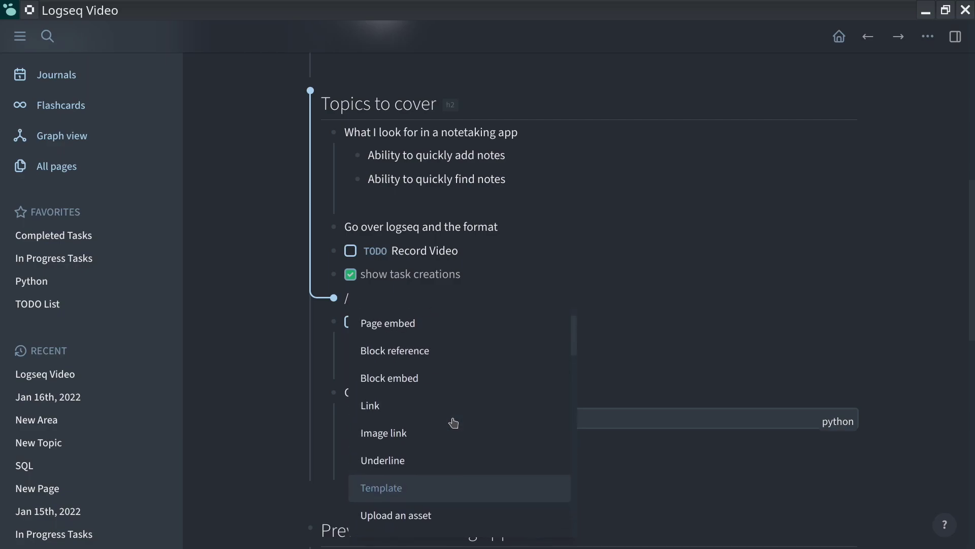
{"action": "left_click", "coordinate": [664, 339]}
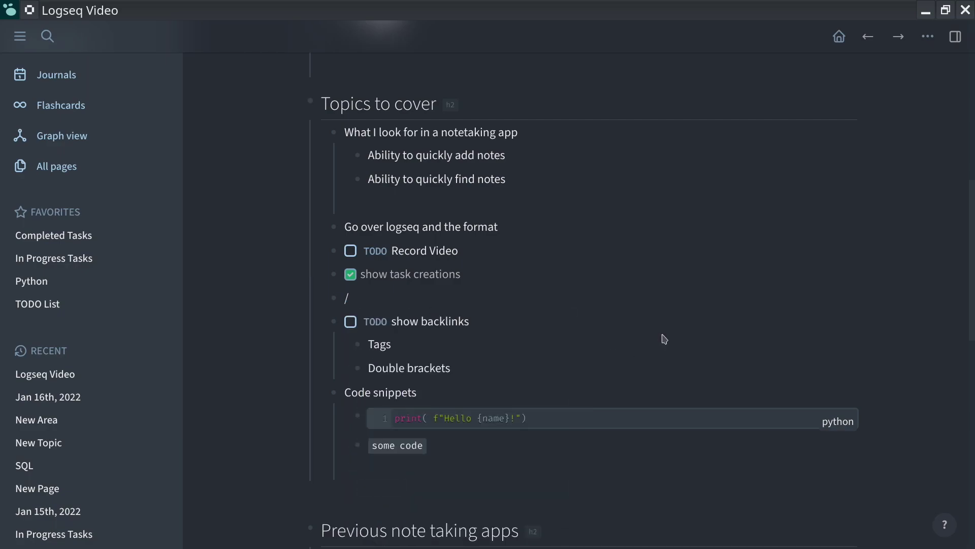
Delete the '/' character from the block below 'show task creations'.
{"action": "left_click", "coordinate": [430, 302]}
{"action": "key", "text": "BackSpace"}
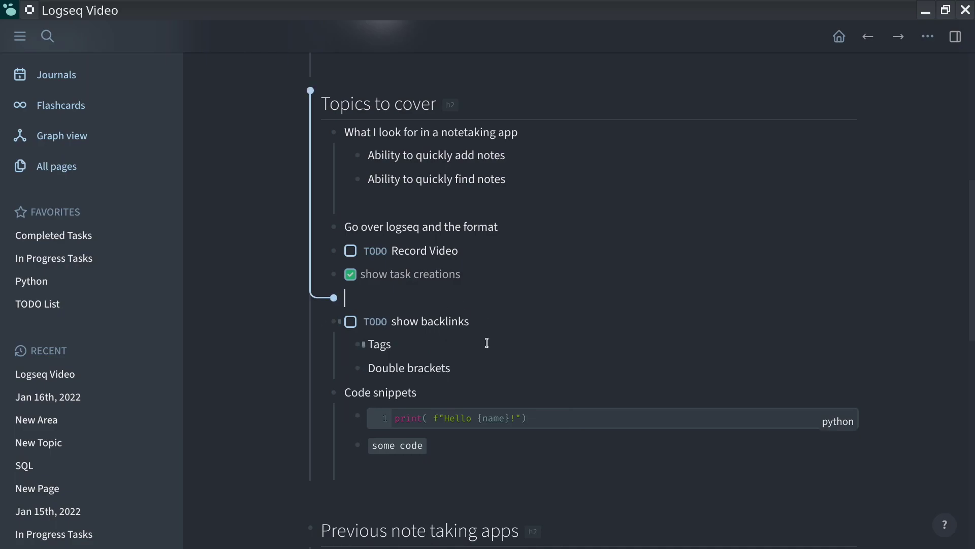
{"action": "scroll", "coordinate": [485, 340], "scroll_direction": "down", "scroll_amount": 2}
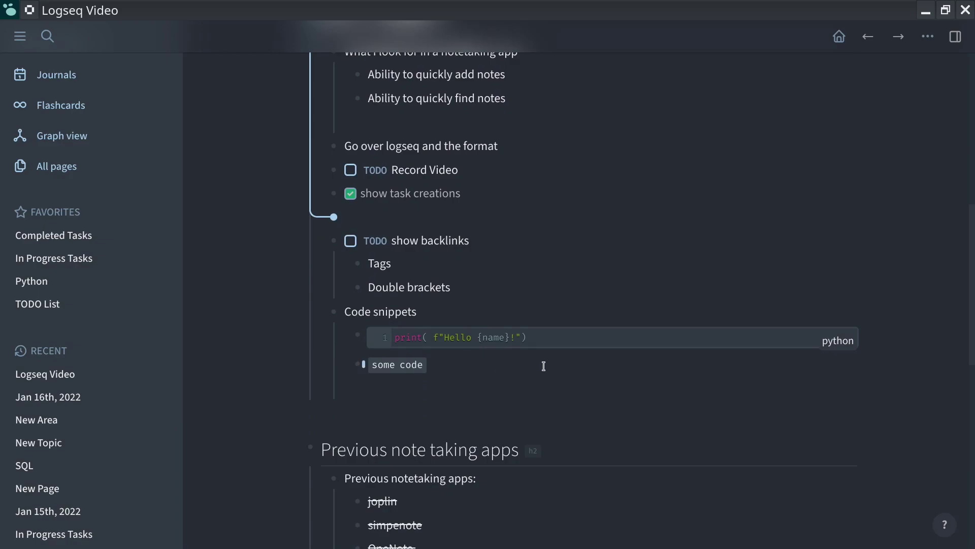
{"action": "left_click", "coordinate": [455, 362]}
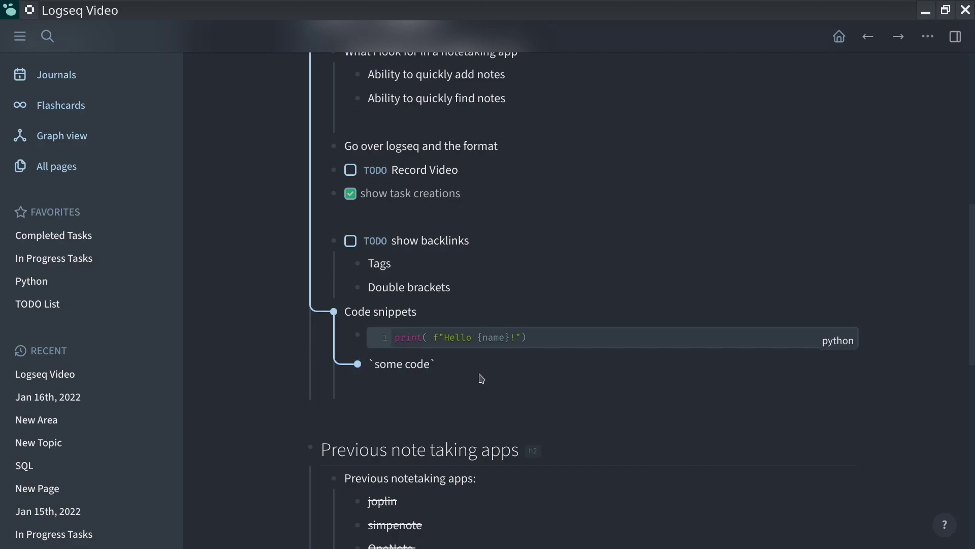
{"action": "key", "text": "Up"}
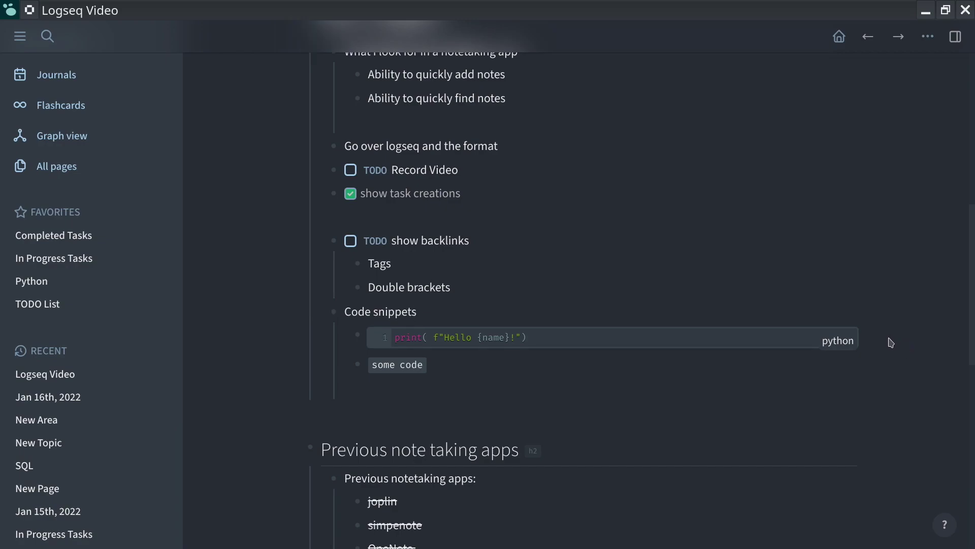
{"action": "key", "text": "Down"}
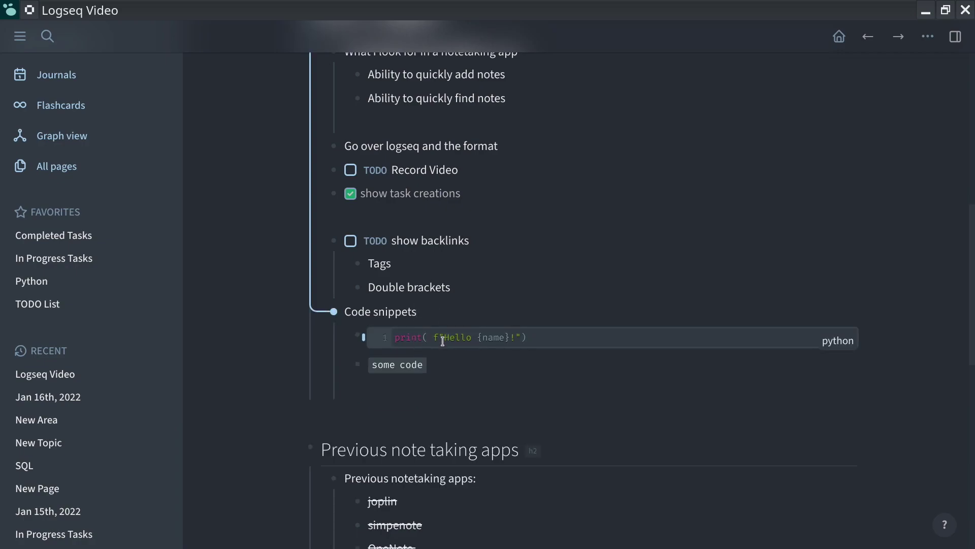
{"action": "key", "text": "Up"}
Tick the 'show backlinks' checkbox to mark it DONE, then scroll back to the top.
{"action": "left_click", "coordinate": [493, 288]}
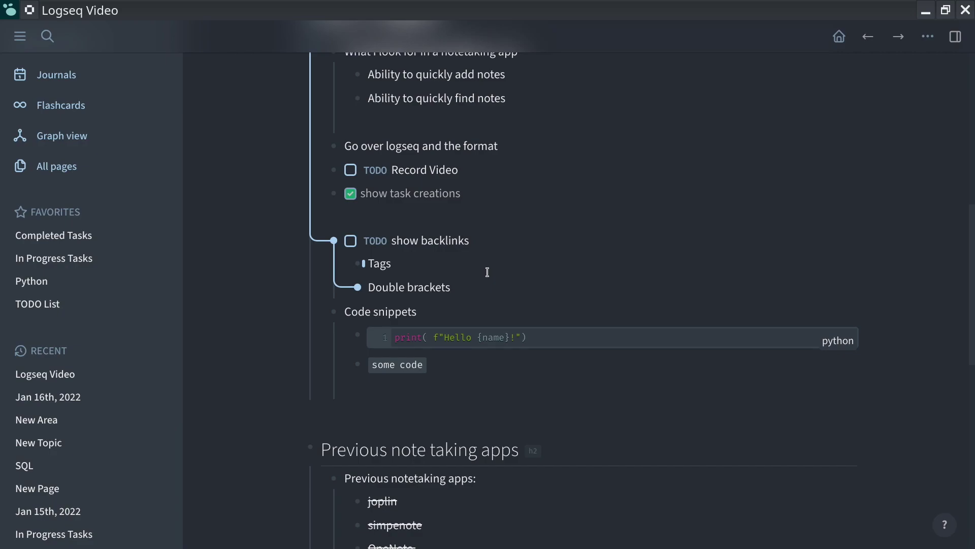
{"action": "scroll", "coordinate": [487, 272], "scroll_direction": "up", "scroll_amount": 3}
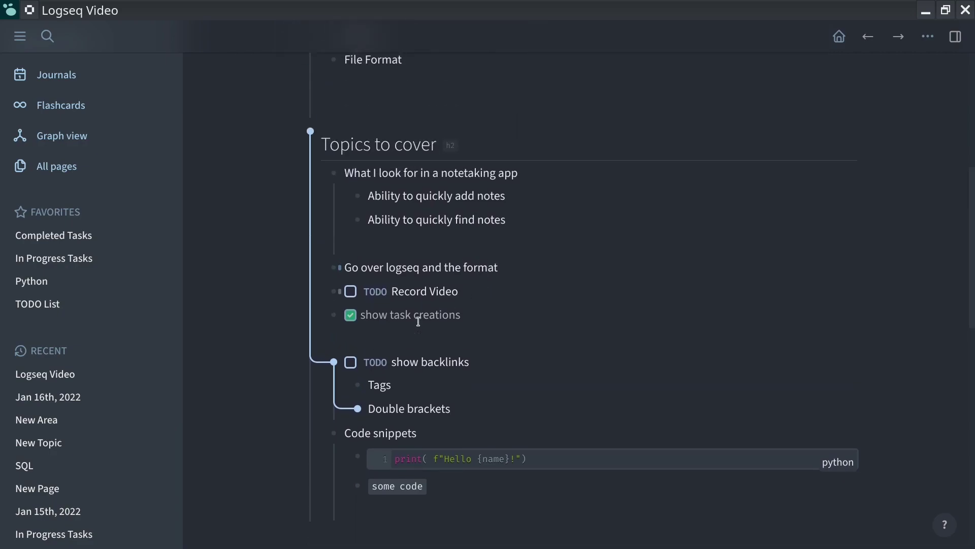
{"action": "left_click", "coordinate": [351, 362]}
{"action": "left_click", "coordinate": [489, 380]}
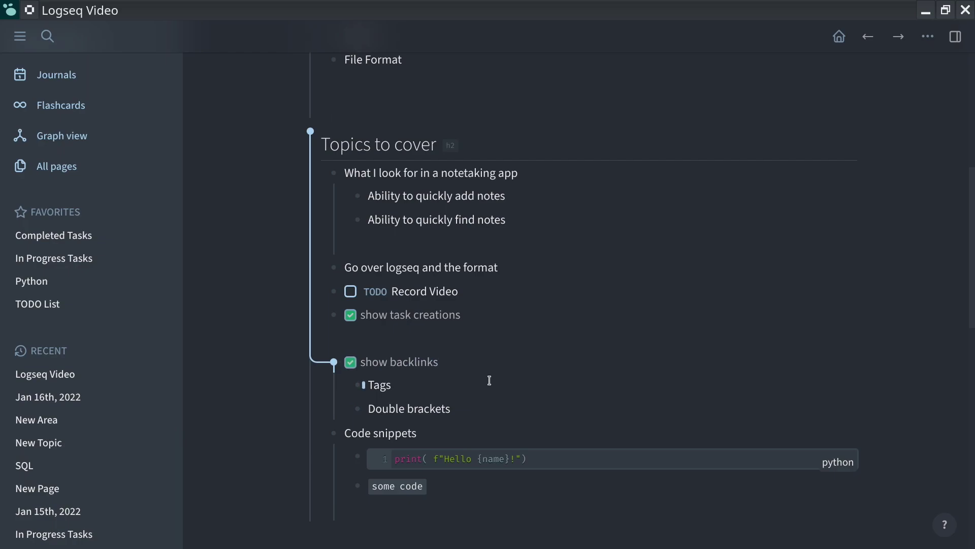
{"action": "scroll", "coordinate": [489, 380], "scroll_direction": "down", "scroll_amount": 7}
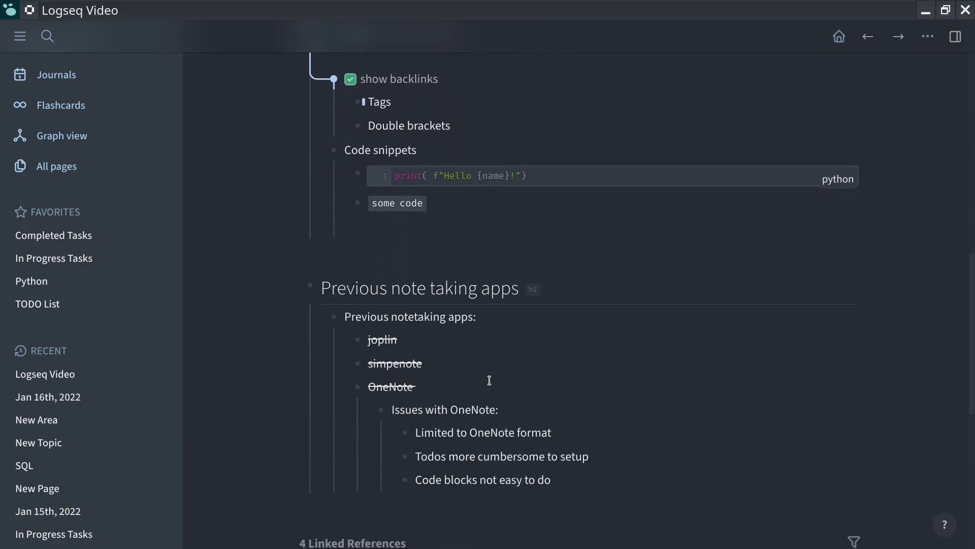
{"action": "left_click", "coordinate": [489, 381]}
{"action": "scroll", "coordinate": [489, 380], "scroll_direction": "down", "scroll_amount": 1}
{"action": "scroll", "coordinate": [489, 381], "scroll_direction": "up", "scroll_amount": 10}
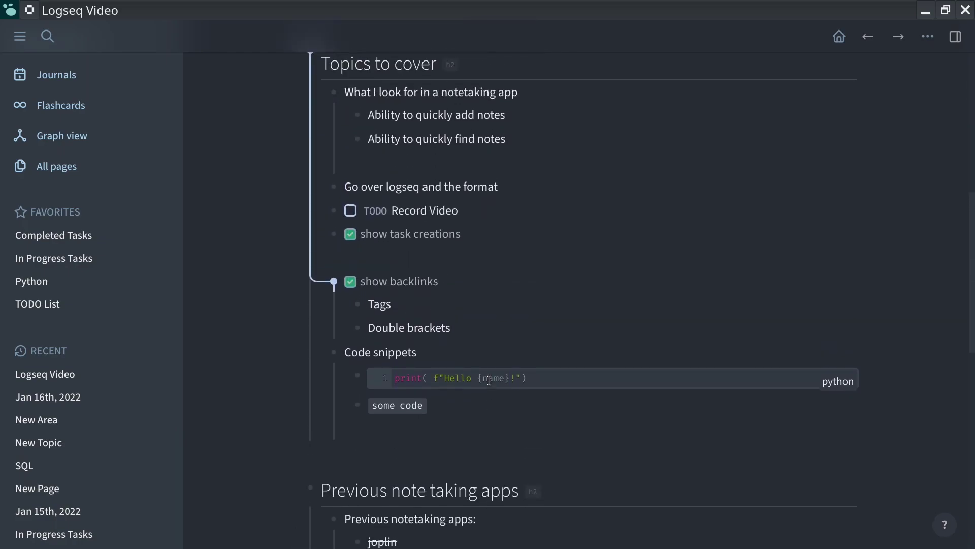
{"action": "scroll", "coordinate": [489, 381], "scroll_direction": "up", "scroll_amount": 2}
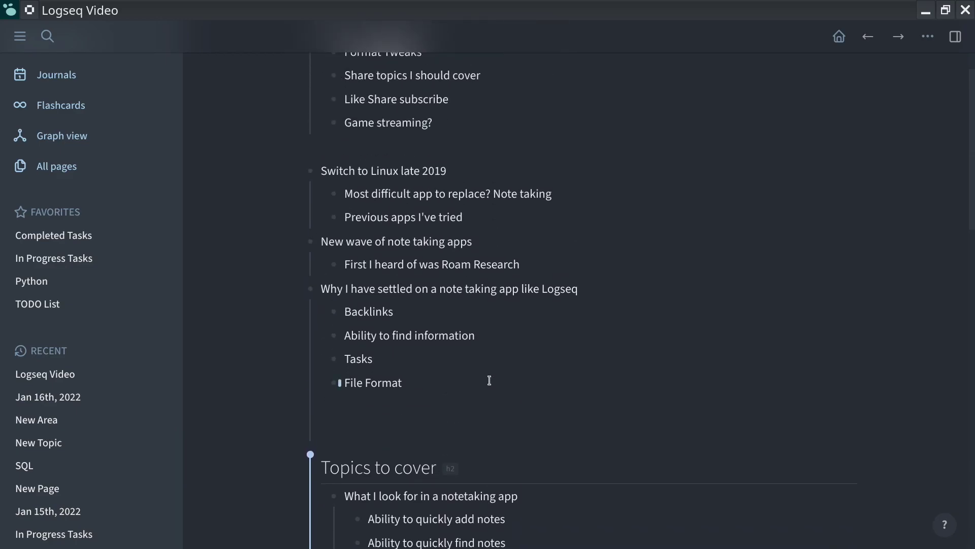
{"action": "scroll", "coordinate": [489, 380], "scroll_direction": "up", "scroll_amount": 2}
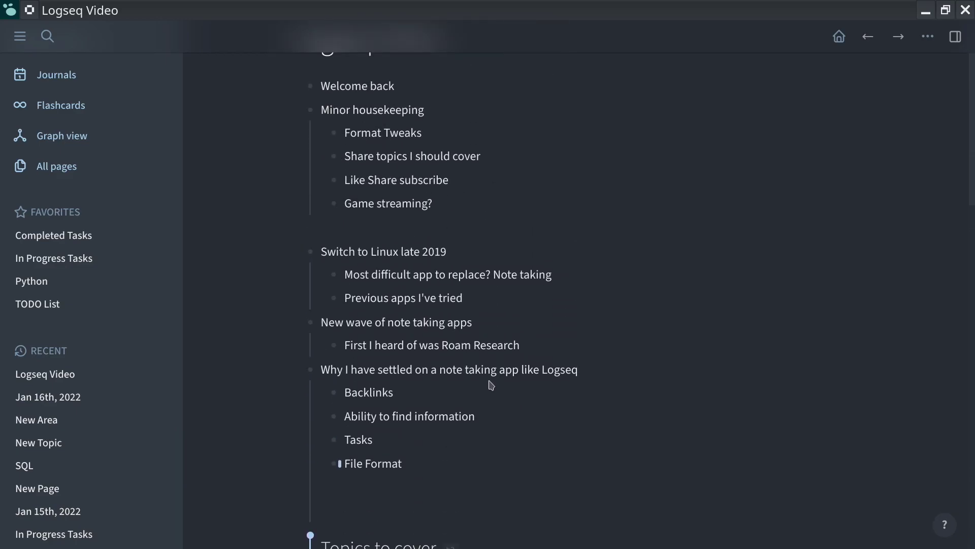
Search for 'SQL customer name' and open the SQL page from the result.
{"action": "left_click", "coordinate": [47, 36]}
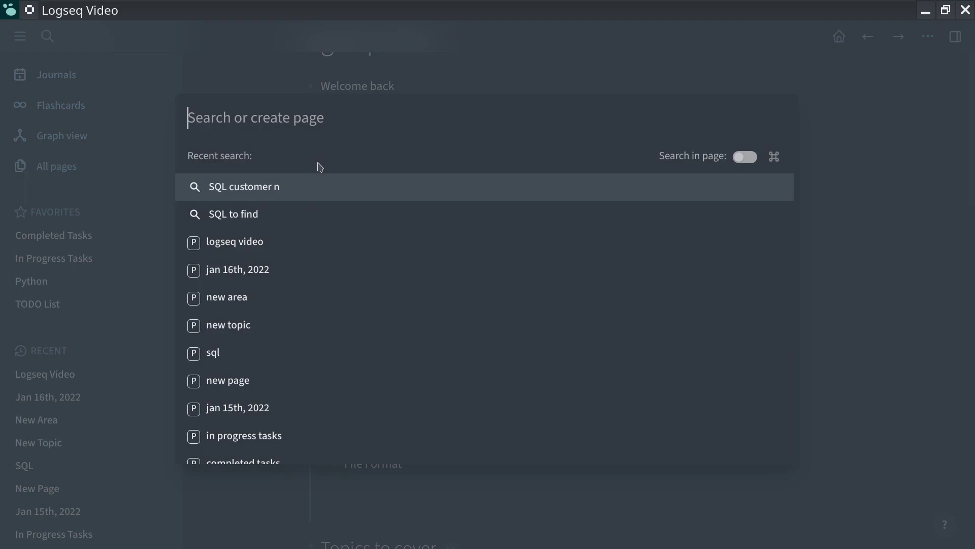
{"action": "type", "text": "SO"}
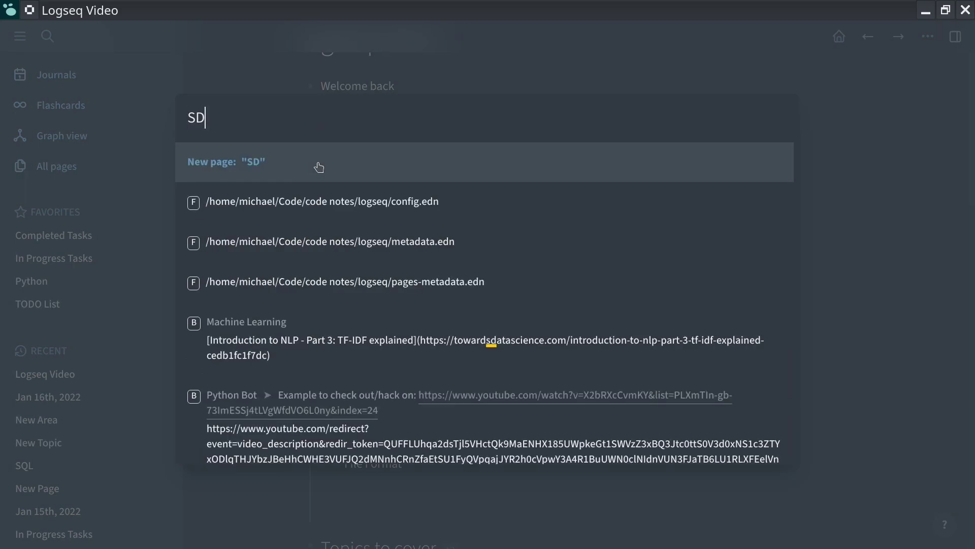
{"action": "key", "text": "BackSpace"}
{"action": "type", "text": "QL for cu"}
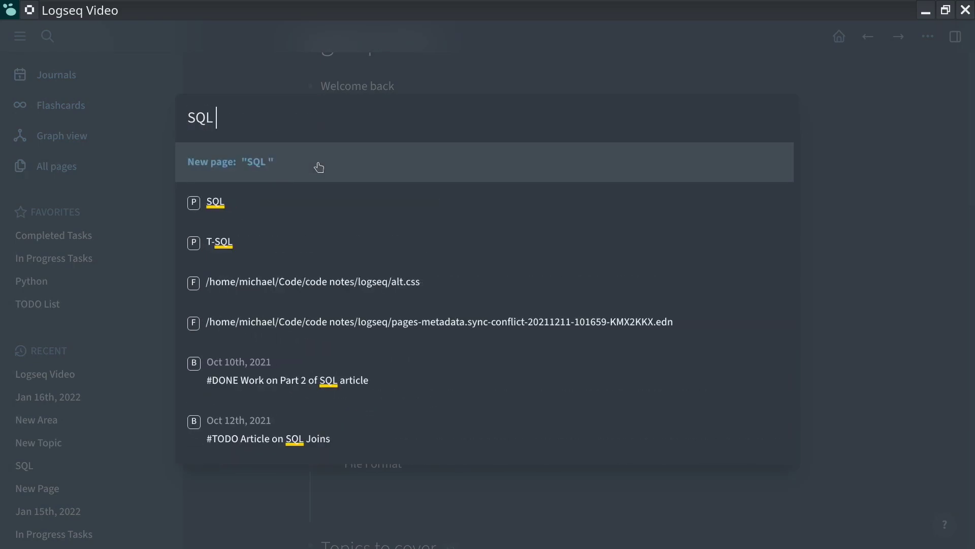
{"action": "type", "text": "stom"}
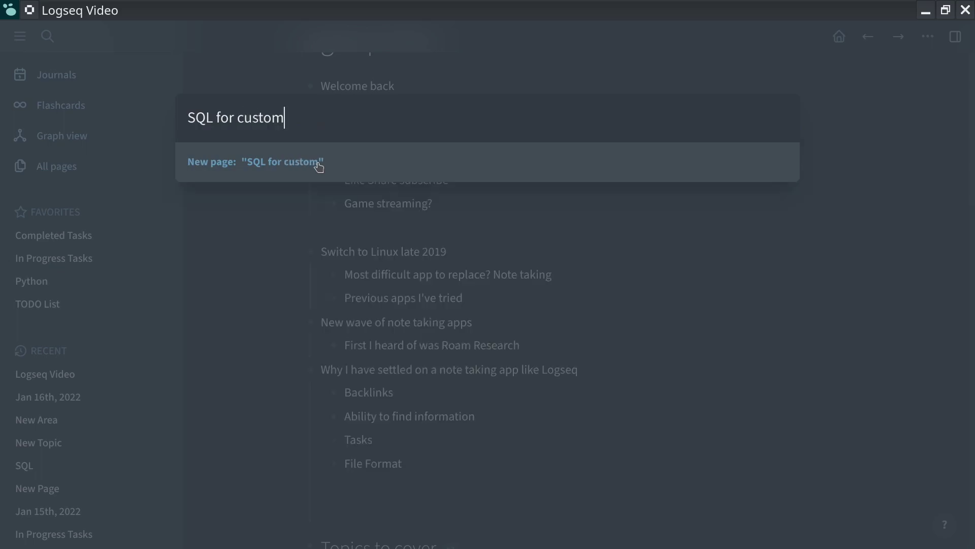
{"action": "key", "text": "BackSpace"}
{"action": "key", "text": "BackSpace"}
{"action": "key", "text": "BackSpace"}
{"action": "key", "text": "BackSpace"}
{"action": "key", "text": "BackSpace"}
{"action": "key", "text": "BackSpace"}
{"action": "type", "text": "cu"}
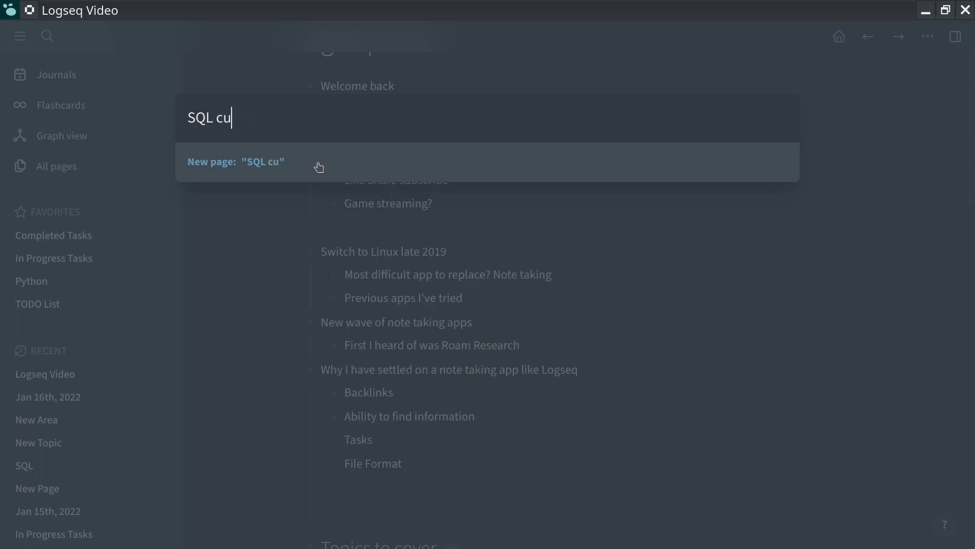
{"action": "type", "text": "stomer name"}
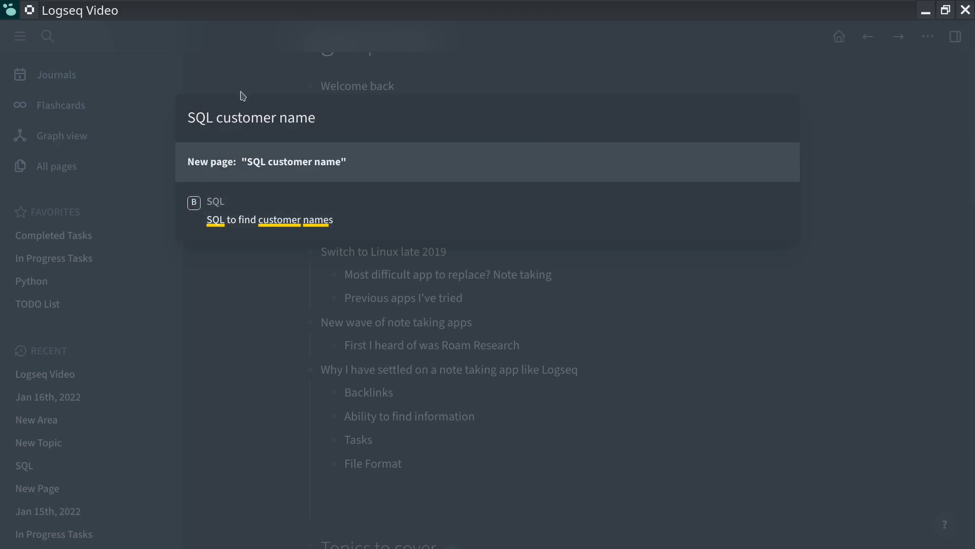
{"action": "left_click", "coordinate": [296, 219]}
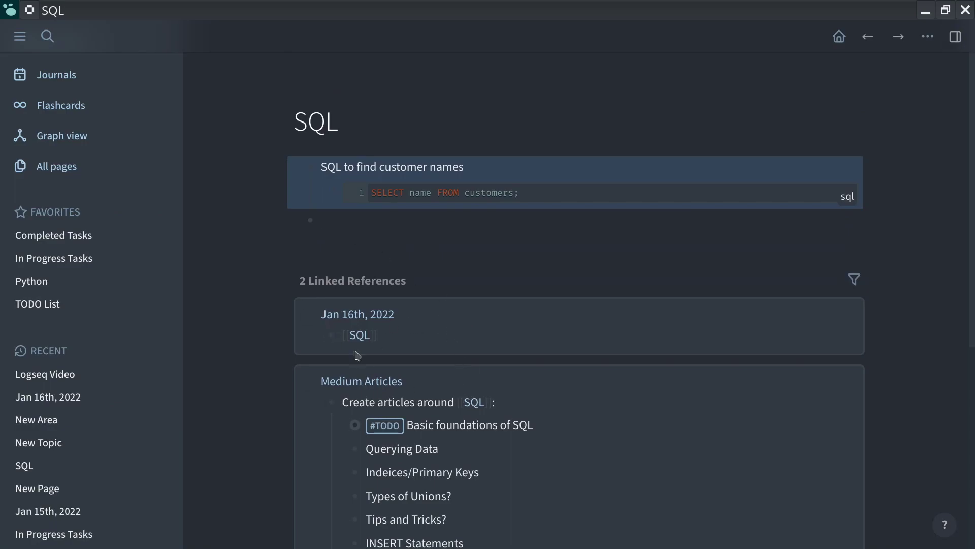
From the Jan 16th, 2022 journal, open TODO List in the right sidebar and follow the Logseq Video link.
{"action": "left_click", "coordinate": [358, 315]}
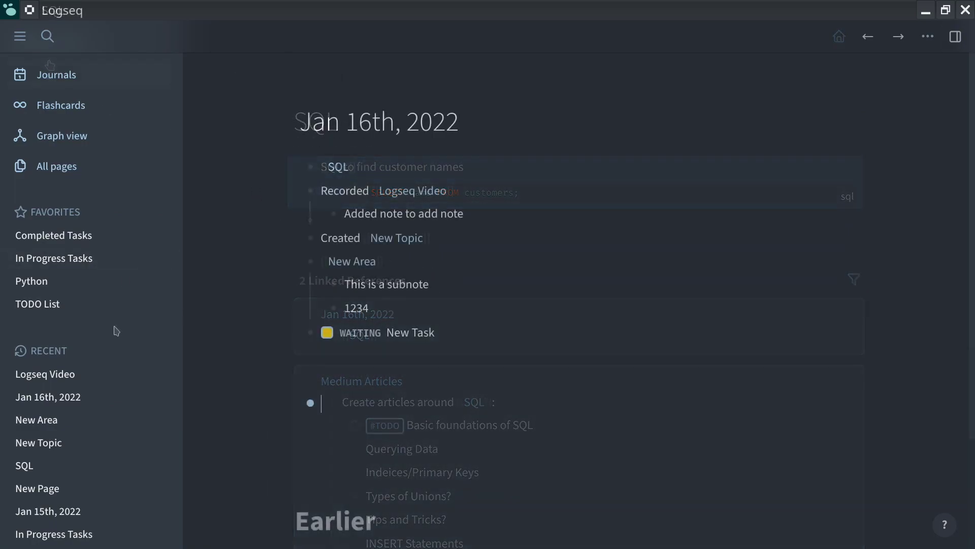
{"action": "left_click", "coordinate": [34, 304], "text": "shift"}
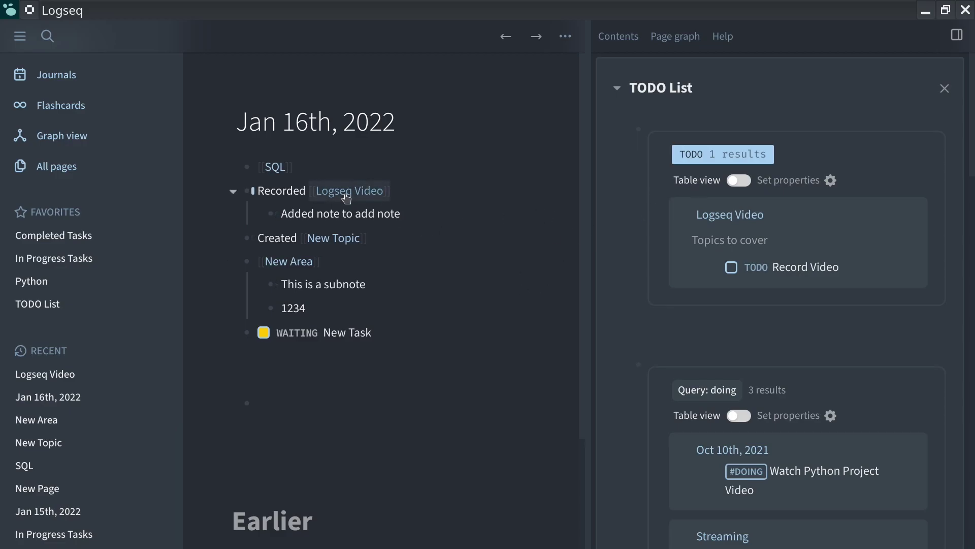
{"action": "mouse_move", "coordinate": [347, 197]}
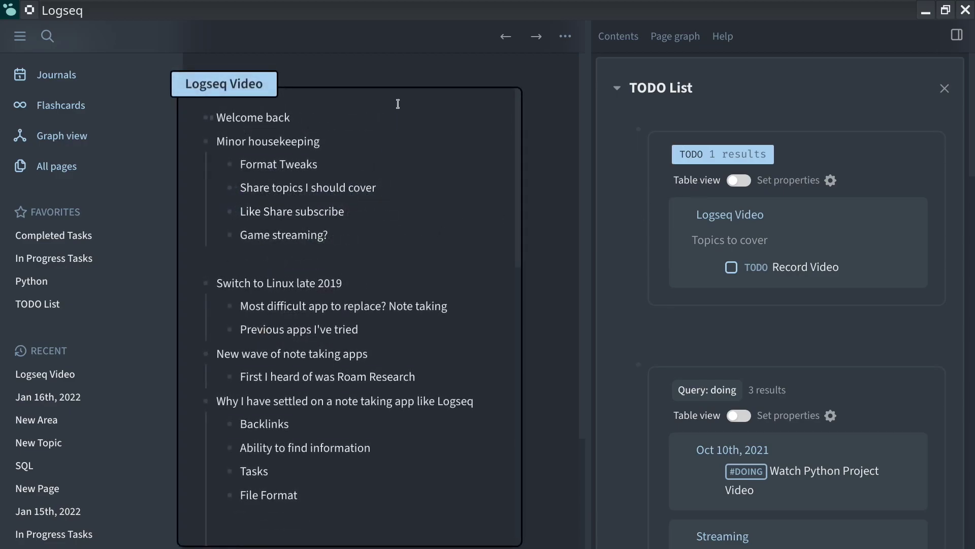
{"action": "left_click", "coordinate": [364, 191]}
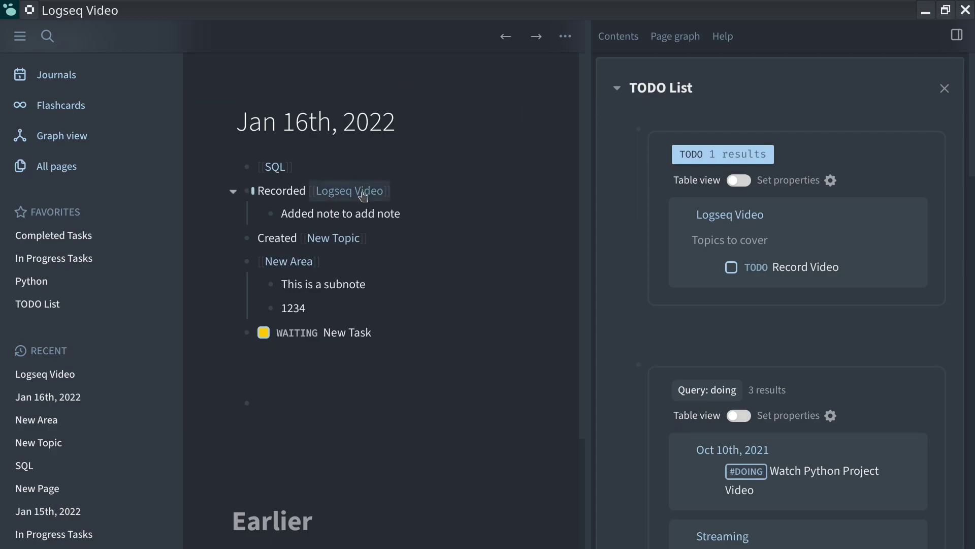
Scroll through the Logseq Video page and start editing its File Format block.
{"action": "scroll", "coordinate": [371, 260], "scroll_direction": "down", "scroll_amount": 5}
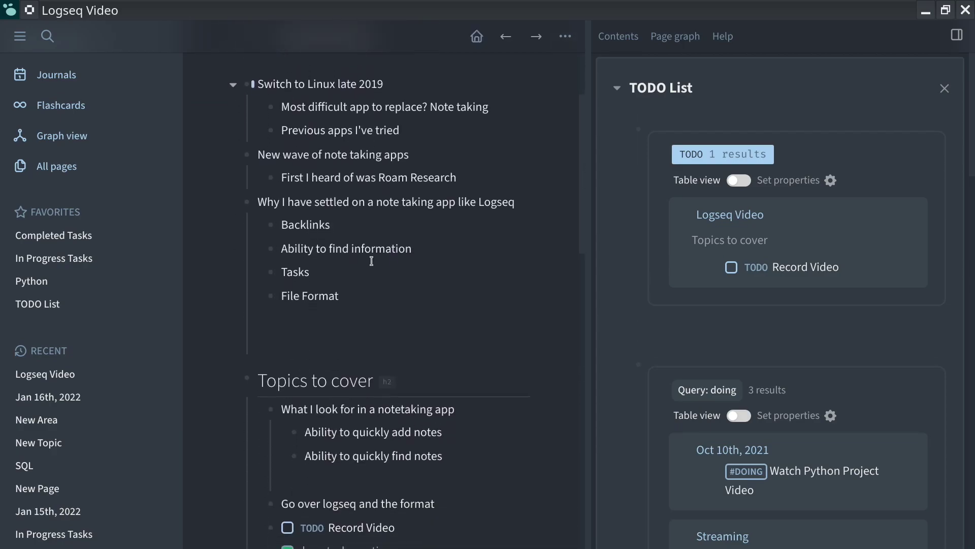
{"action": "scroll", "coordinate": [371, 260], "scroll_direction": "up", "scroll_amount": 2}
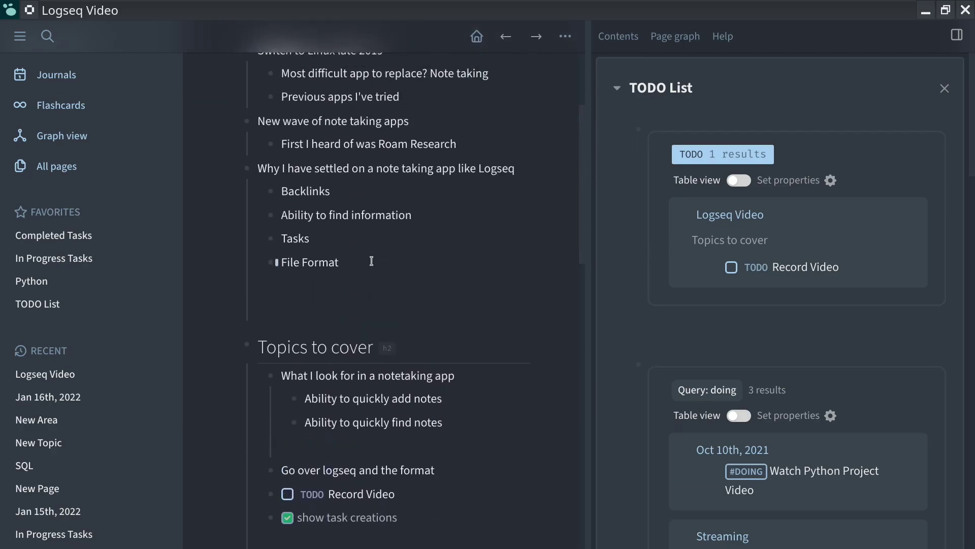
{"action": "left_click", "coordinate": [387, 302]}
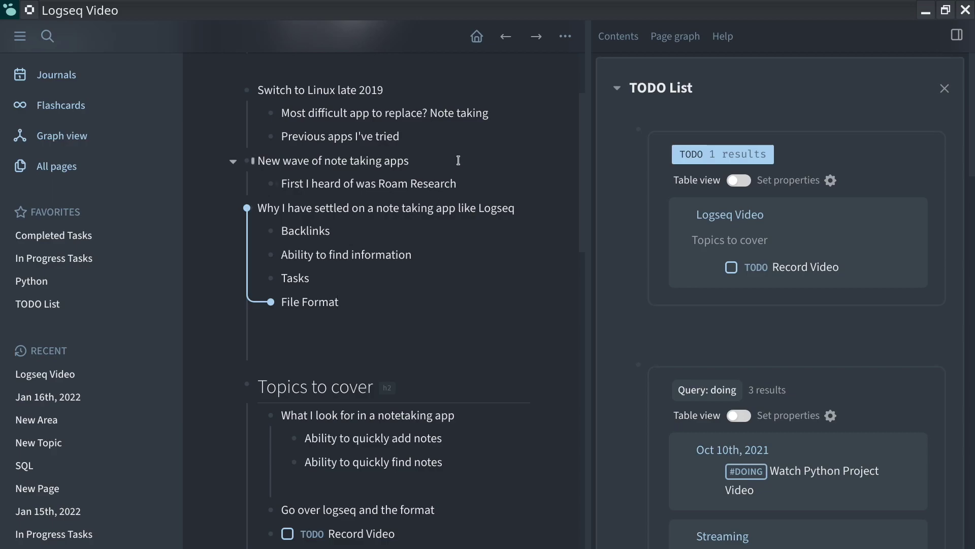
{"action": "left_click", "coordinate": [565, 37]}
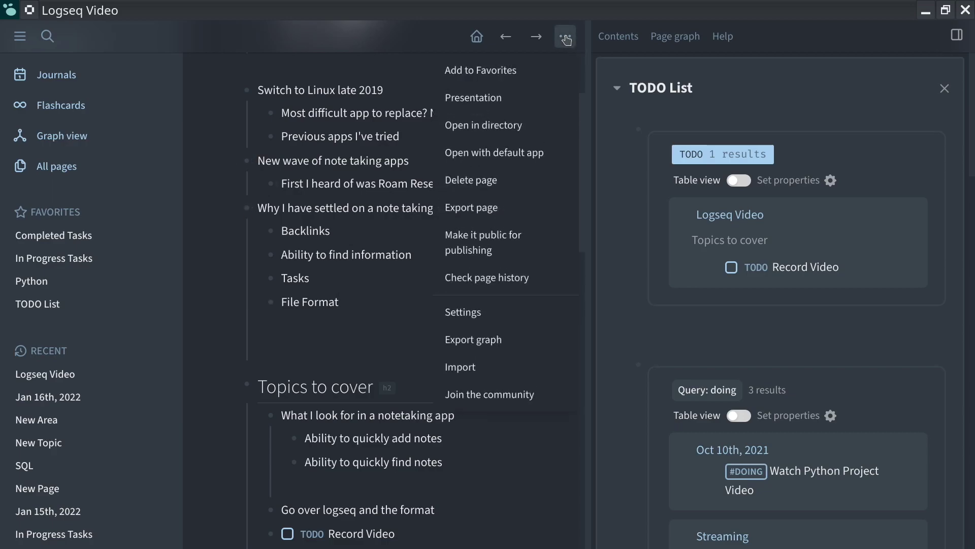
{"action": "left_click", "coordinate": [479, 315]}
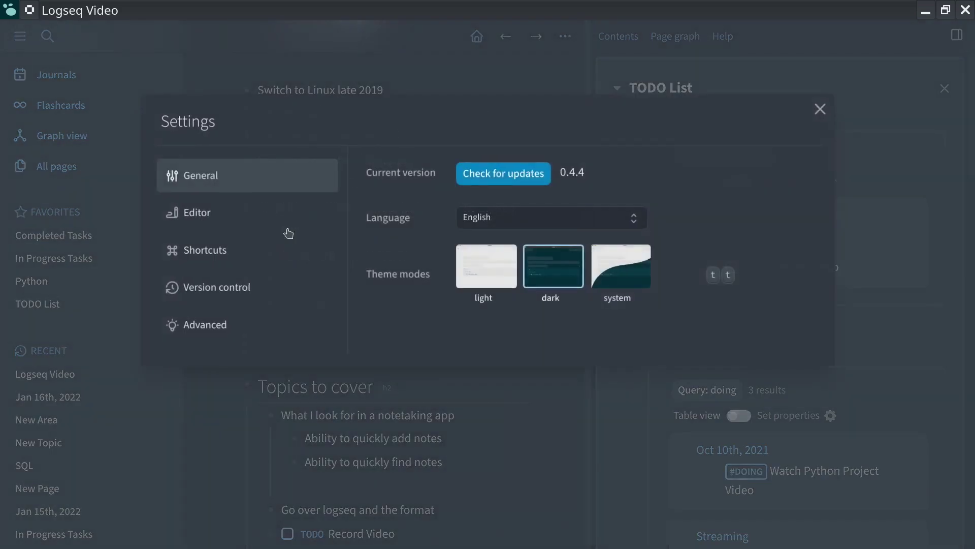
{"action": "left_click", "coordinate": [253, 216]}
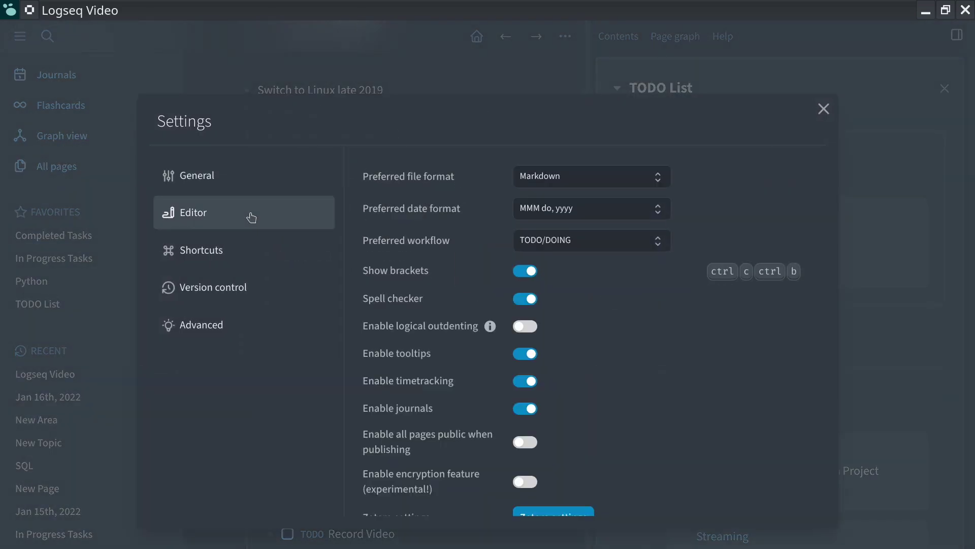
{"action": "left_click", "coordinate": [579, 182]}
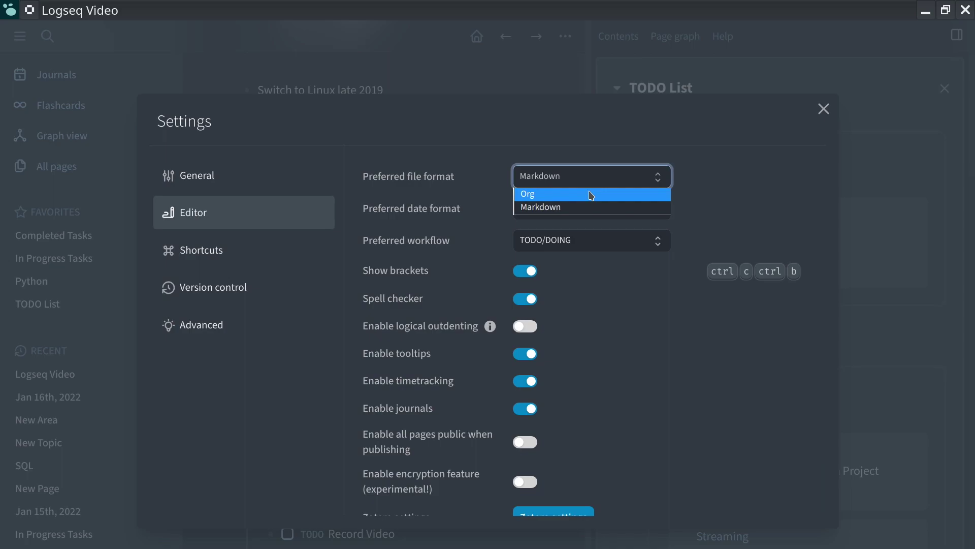
{"action": "left_click", "coordinate": [585, 127]}
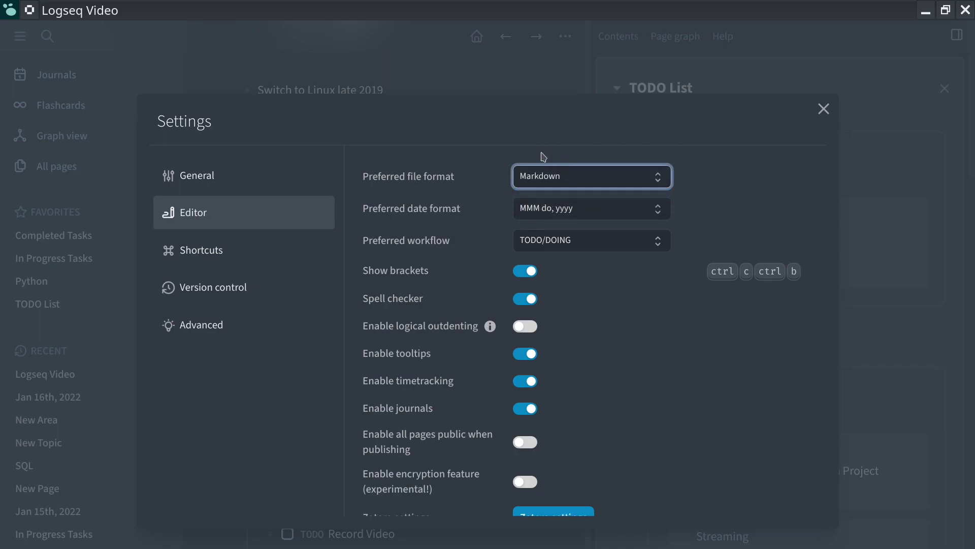
{"action": "left_click", "coordinate": [822, 110]}
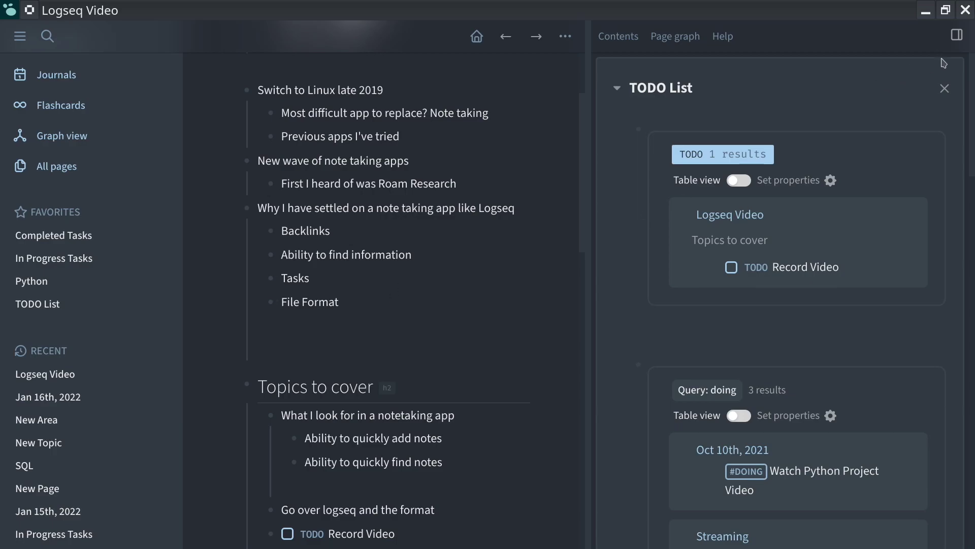
Close the right sidebar holding TODO List and scroll down the Logseq Video page.
{"action": "left_click", "coordinate": [959, 41]}
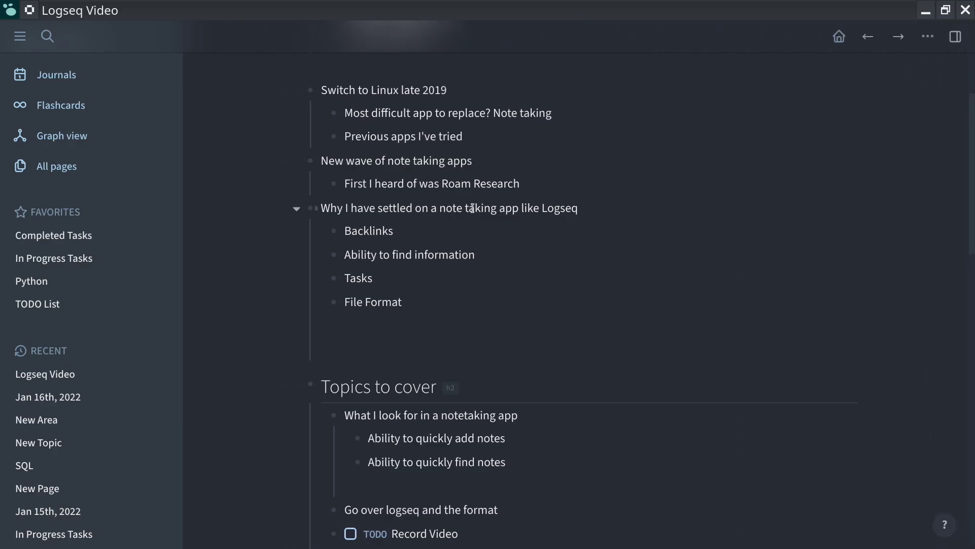
{"action": "scroll", "coordinate": [461, 326], "scroll_direction": "down", "scroll_amount": 5}
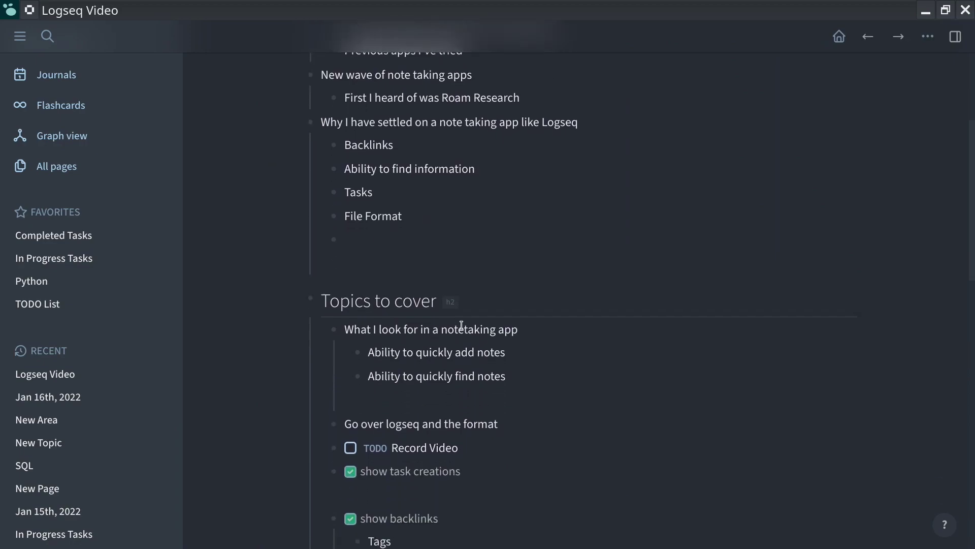
{"action": "scroll", "coordinate": [461, 325], "scroll_direction": "down", "scroll_amount": 7}
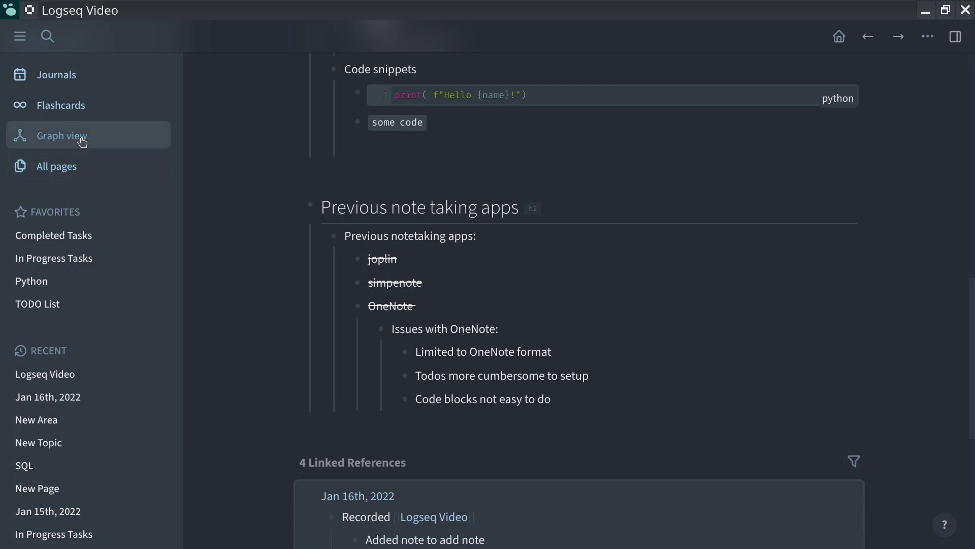
Open Graph view, then highlight and clear the highlight on the New Area node.
{"action": "left_click", "coordinate": [81, 141]}
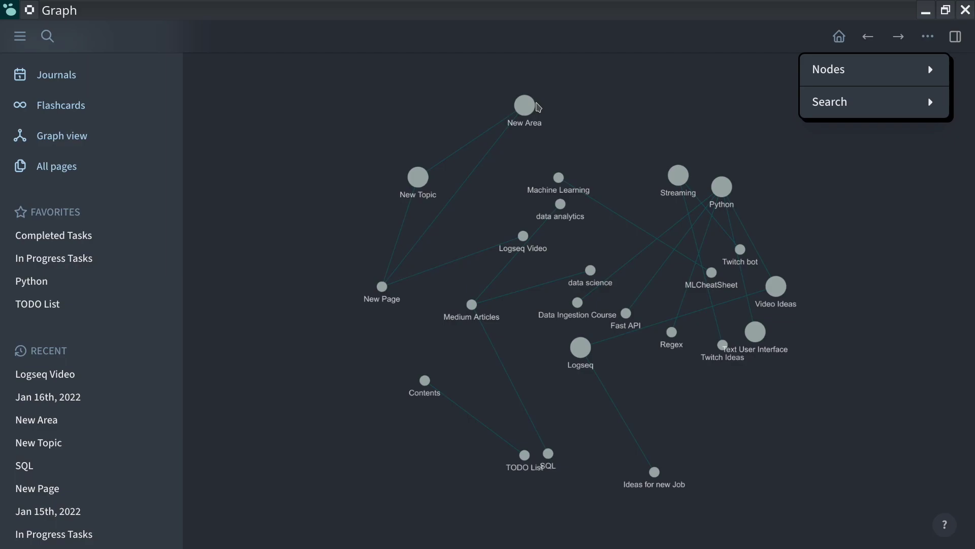
{"action": "left_click", "coordinate": [524, 105]}
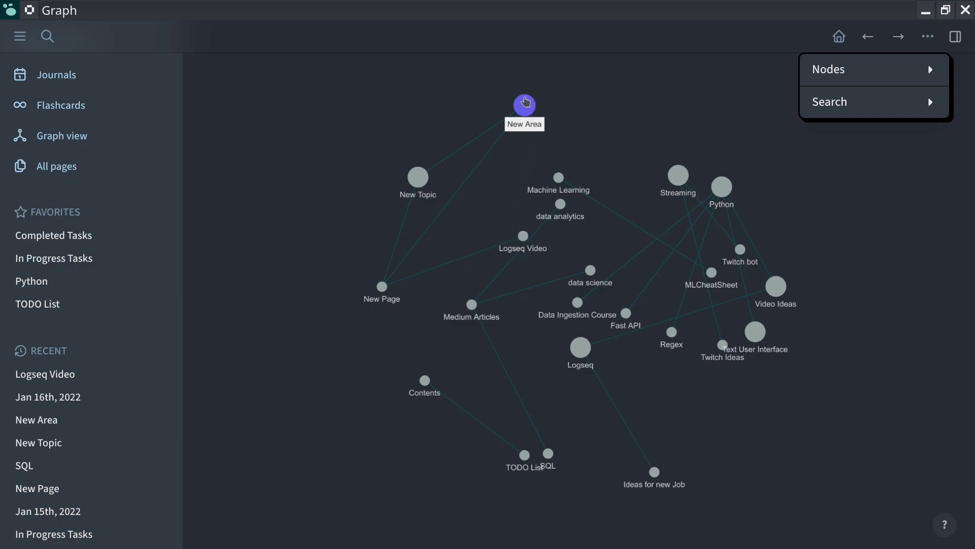
{"action": "left_click", "coordinate": [551, 106]}
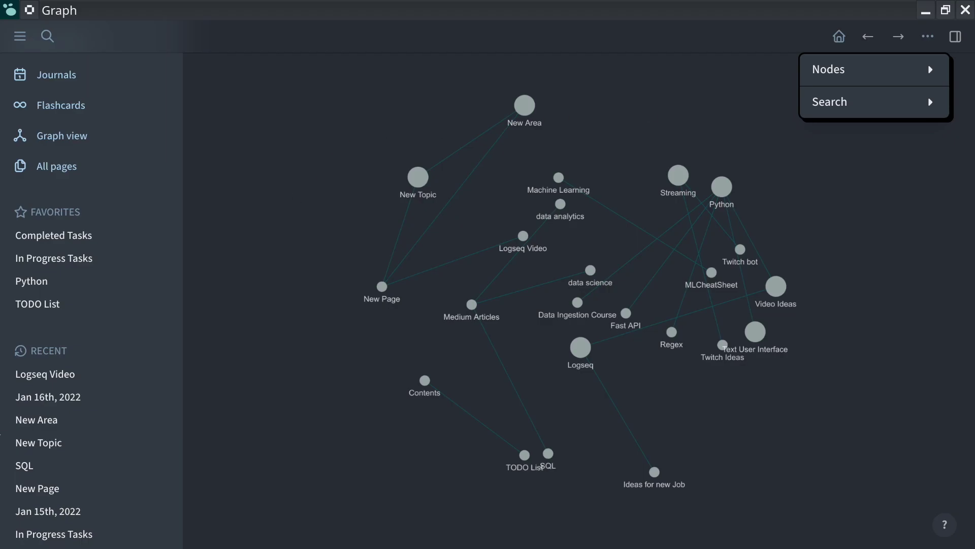
Reopen Logseq Video from the Recent list and scroll down through its outline.
{"action": "left_click", "coordinate": [87, 374]}
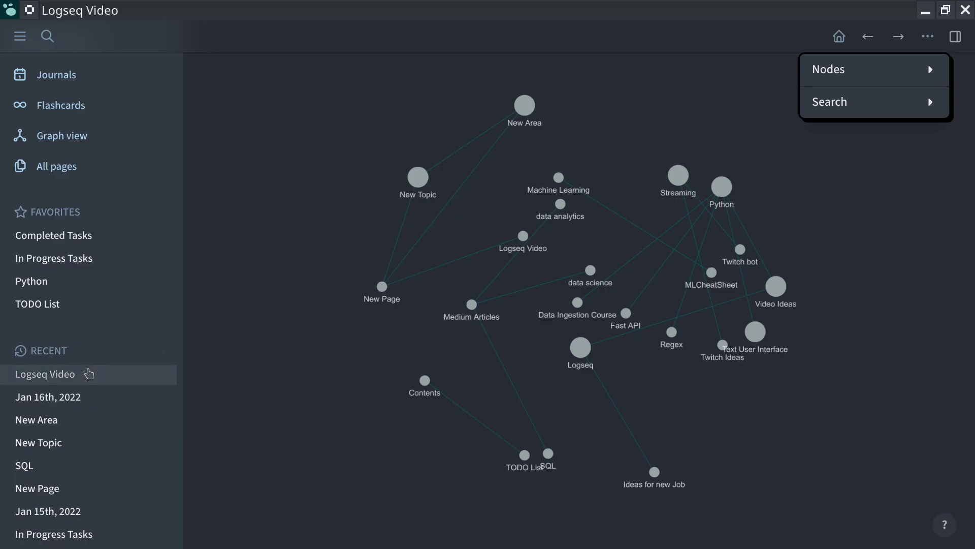
{"action": "scroll", "coordinate": [382, 287], "scroll_direction": "down", "scroll_amount": 3}
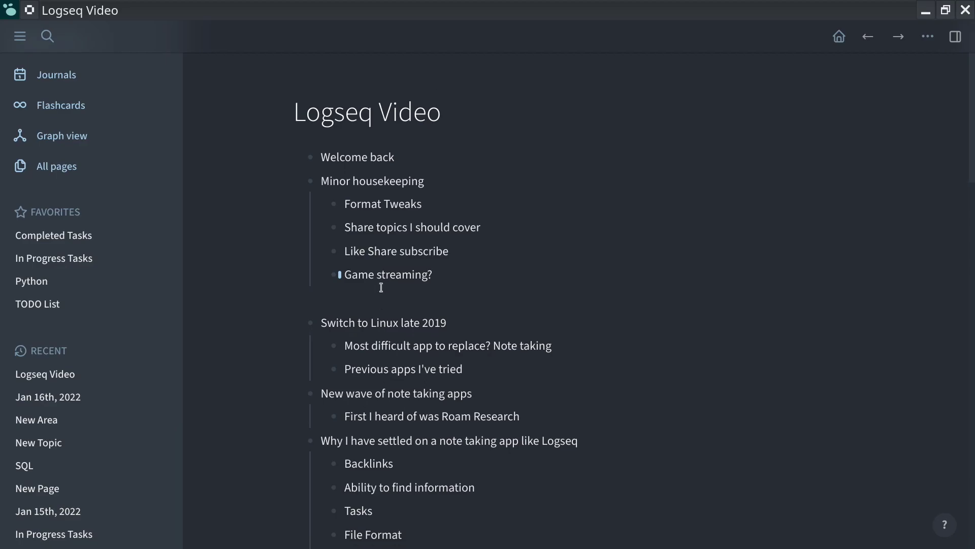
{"action": "scroll", "coordinate": [383, 291], "scroll_direction": "down", "scroll_amount": 7}
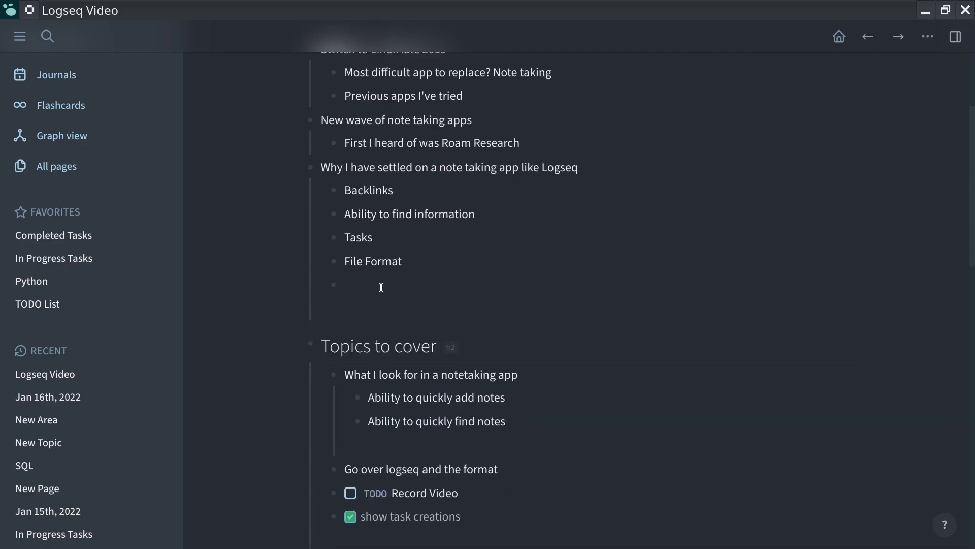